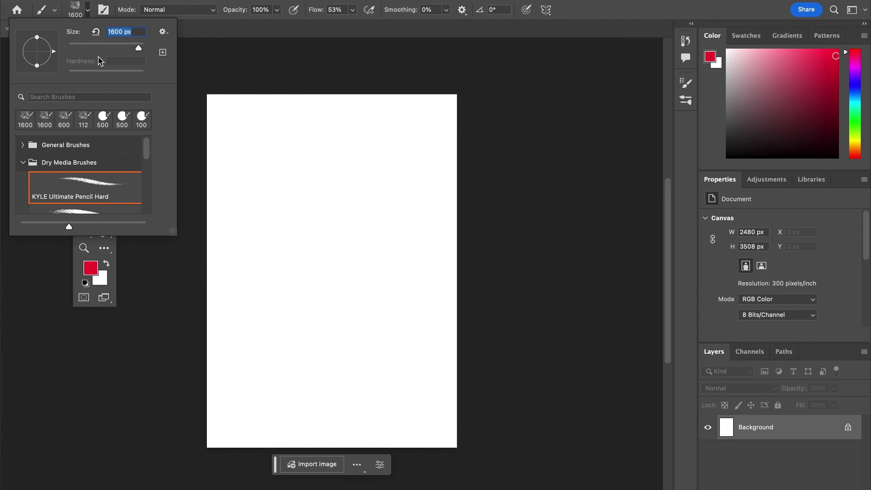
Step: Select the 100 px hard round brush and reset the foreground and background colours to black and white
{"action": "left_click", "coordinate": [103, 121]}
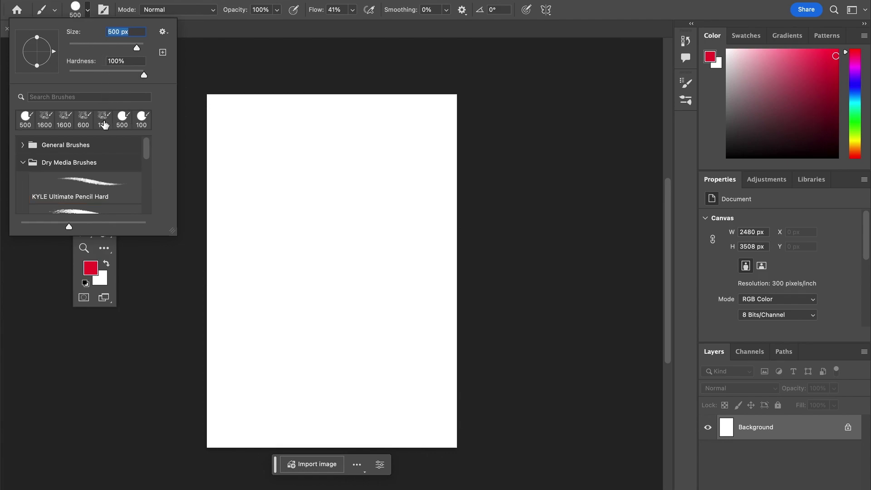
{"action": "left_click", "coordinate": [141, 121]}
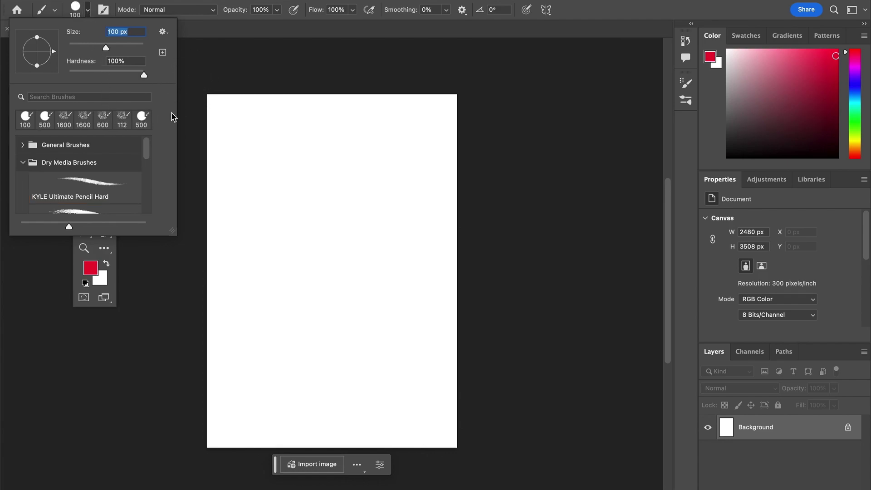
{"action": "mouse_move", "coordinate": [295, 170]}
{"action": "left_mouse_down"}
{"action": "mouse_move", "coordinate": [360, 168]}
{"action": "mouse_move", "coordinate": [317, 196]}
{"action": "mouse_move", "coordinate": [329, 223]}
{"action": "left_mouse_up"}
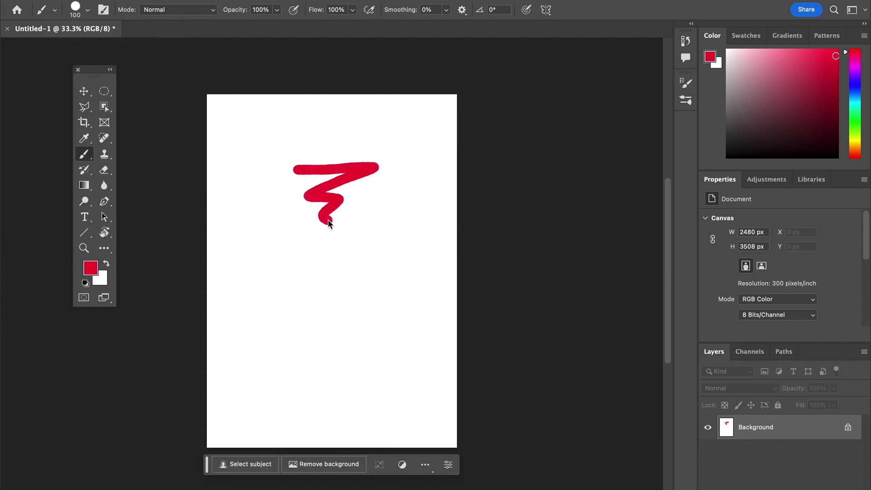
{"action": "key", "text": "super+z"}
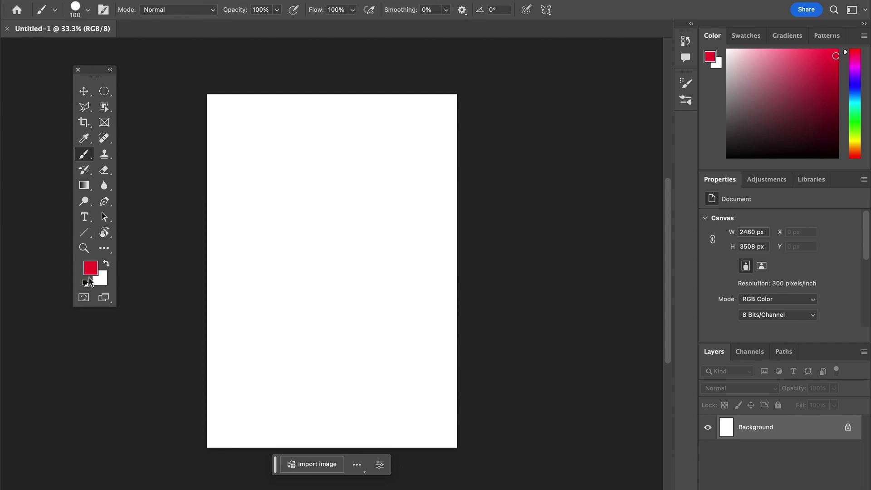
{"action": "left_click", "coordinate": [89, 281]}
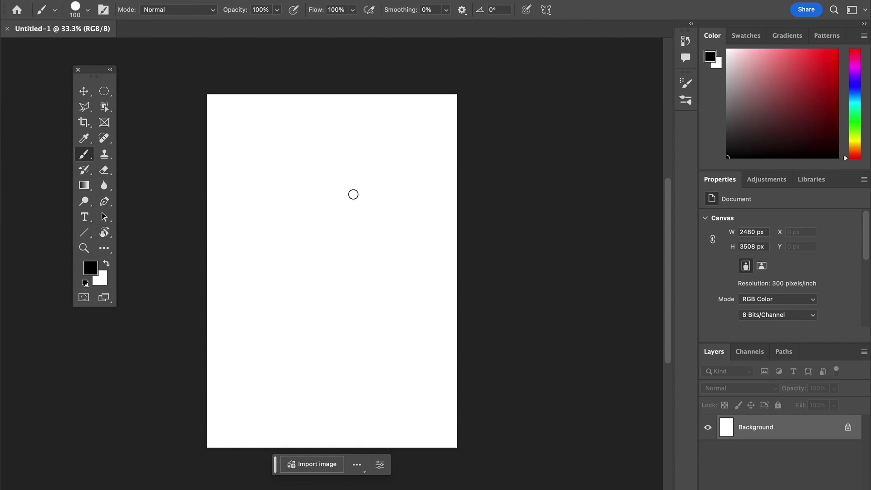
Step: Reduce the brush size to 35 px and draw two slanted almond-shaped eyes near the middle of the canvas
{"action": "key", "text": "bracketleft"}
{"action": "key", "text": "bracketleft"}
{"action": "key", "text": "bracketleft"}
{"action": "key", "text": "bracketleft"}
{"action": "key", "text": "bracketleft"}
{"action": "key", "text": "bracketleft"}
{"action": "key", "text": "bracketleft"}
{"action": "key", "text": "bracketleft"}
{"action": "mouse_move", "coordinate": [342, 255]}
{"action": "left_mouse_down"}
{"action": "mouse_move", "coordinate": [361, 242]}
{"action": "mouse_move", "coordinate": [341, 259]}
{"action": "mouse_move", "coordinate": [349, 258]}
{"action": "mouse_move", "coordinate": [362, 242]}
{"action": "mouse_move", "coordinate": [323, 258]}
{"action": "mouse_move", "coordinate": [306, 244]}
{"action": "mouse_move", "coordinate": [321, 261]}
{"action": "left_mouse_up"}
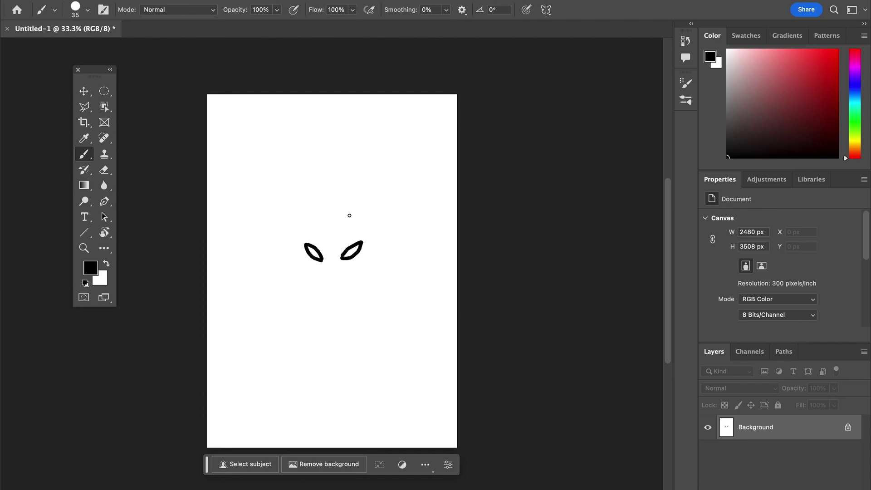
Step: Reduce the brush to 15 px and draw the mouth, nostrils and a hairline with a central peak around the eyes
{"action": "key", "text": "bracketleft"}
{"action": "key", "text": "bracketleft"}
{"action": "left_click_drag", "start_coordinate": [337, 289], "coordinate": [343, 286]}
{"action": "key", "text": "ctrl+z"}
{"action": "mouse_move", "coordinate": [296, 230]}
{"action": "left_mouse_down"}
{"action": "mouse_move", "coordinate": [331, 204]}
{"action": "mouse_move", "coordinate": [369, 239]}
{"action": "left_mouse_up"}
{"action": "left_click", "coordinate": [331, 212]}
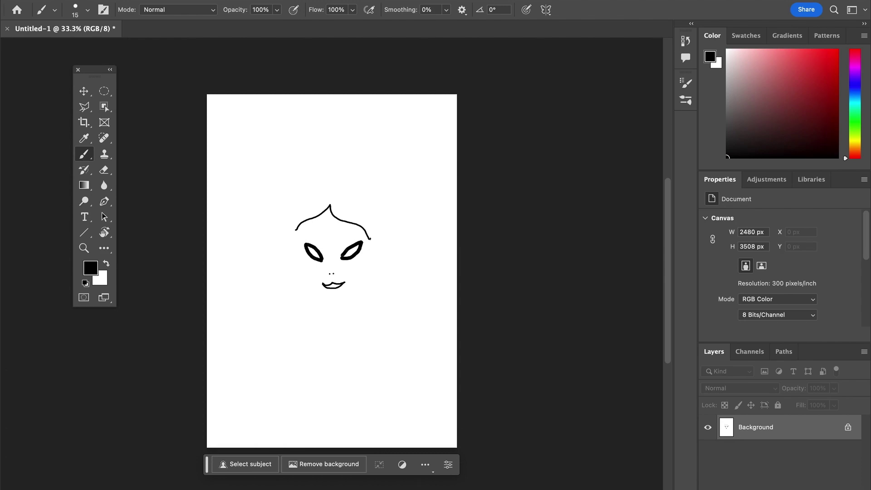
Step: Draw pointed ears on both sides of the face and a spiky hair outline above the hairline
{"action": "mouse_move", "coordinate": [372, 232]}
{"action": "left_mouse_down"}
{"action": "mouse_move", "coordinate": [387, 219]}
{"action": "mouse_move", "coordinate": [379, 260]}
{"action": "left_mouse_up"}
{"action": "left_click_drag", "start_coordinate": [284, 223], "coordinate": [293, 249]}
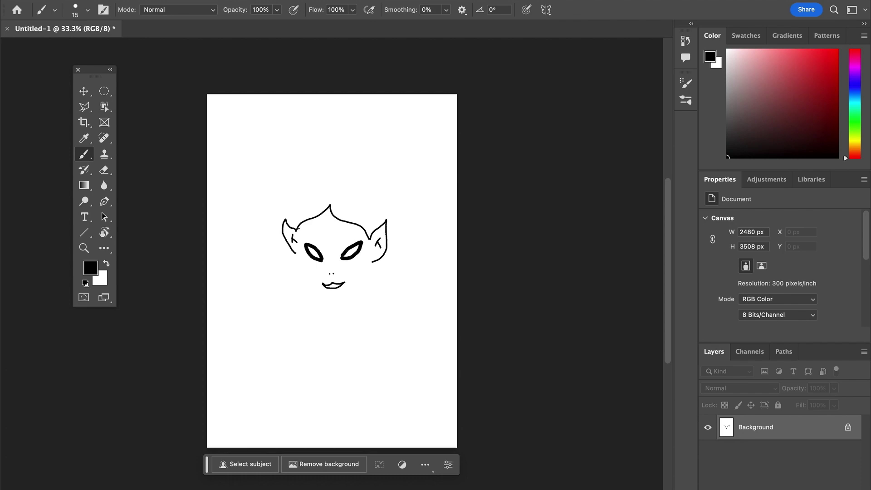
{"action": "mouse_move", "coordinate": [287, 220]}
{"action": "left_mouse_down"}
{"action": "mouse_move", "coordinate": [306, 165]}
{"action": "mouse_move", "coordinate": [307, 184]}
{"action": "left_mouse_up"}
{"action": "mouse_move", "coordinate": [307, 170]}
{"action": "left_mouse_down"}
{"action": "mouse_move", "coordinate": [329, 137]}
{"action": "mouse_move", "coordinate": [332, 168]}
{"action": "mouse_move", "coordinate": [350, 133]}
{"action": "mouse_move", "coordinate": [351, 175]}
{"action": "mouse_move", "coordinate": [367, 152]}
{"action": "mouse_move", "coordinate": [370, 196]}
{"action": "left_mouse_up"}
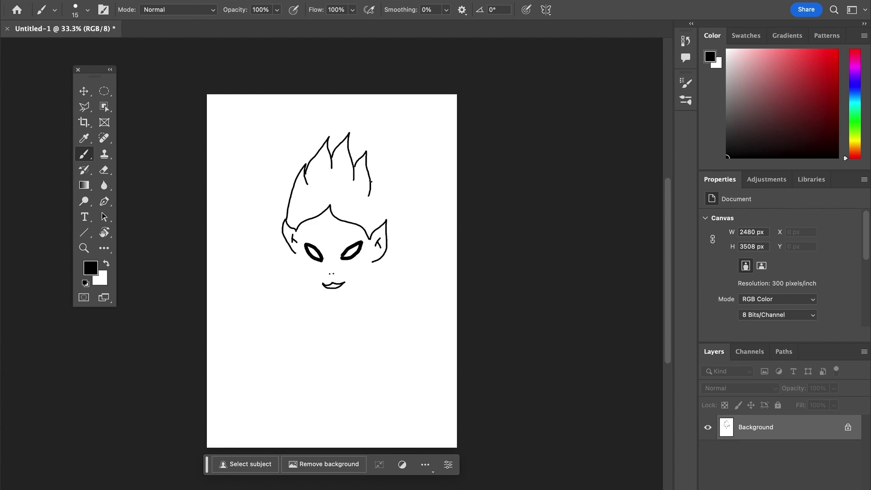
{"action": "mouse_move", "coordinate": [371, 182]}
{"action": "left_mouse_down"}
{"action": "mouse_move", "coordinate": [383, 167]}
{"action": "mouse_move", "coordinate": [380, 201]}
{"action": "mouse_move", "coordinate": [393, 184]}
{"action": "mouse_move", "coordinate": [391, 239]}
{"action": "left_mouse_up"}
{"action": "key", "text": "e"}
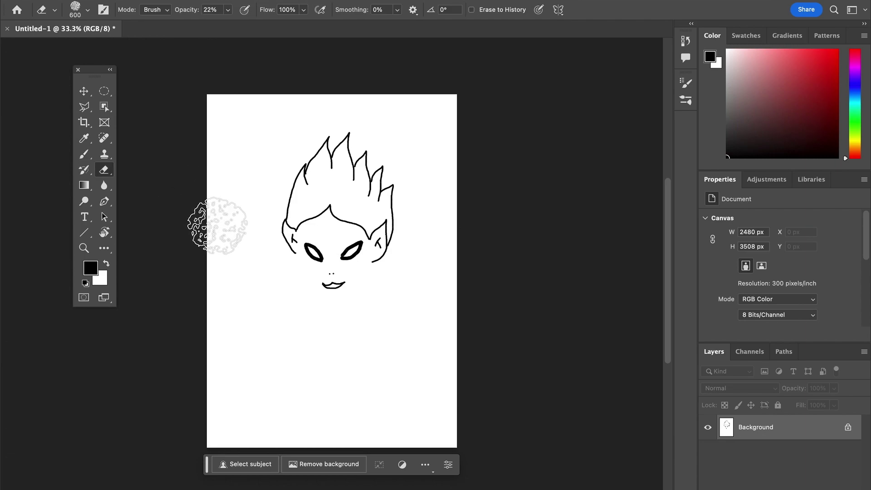
{"action": "right_click", "coordinate": [103, 170]}
{"action": "left_click", "coordinate": [145, 174]}
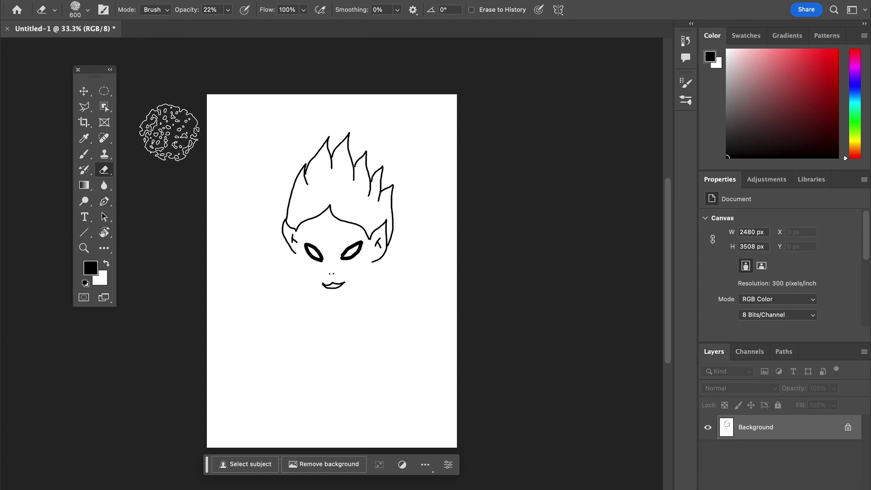
{"action": "left_click", "coordinate": [87, 9]}
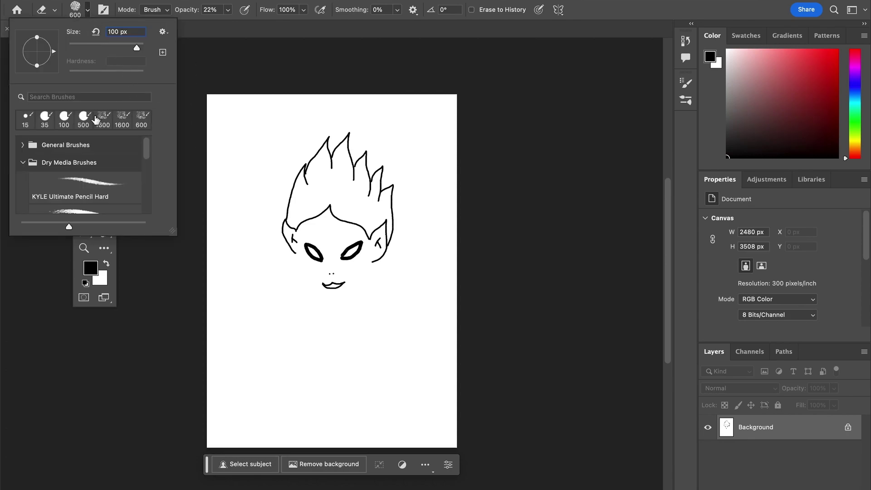
{"action": "left_click", "coordinate": [45, 118]}
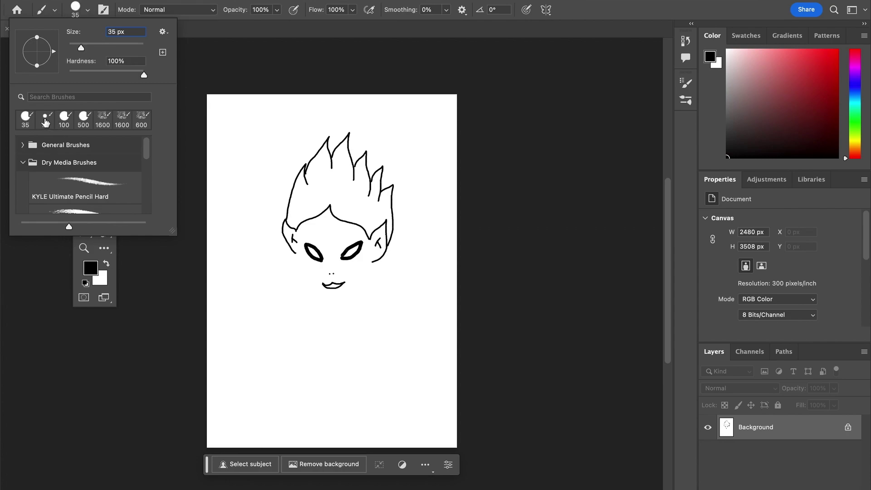
{"action": "left_click", "coordinate": [325, 250]}
{"action": "left_click_drag", "start_coordinate": [322, 253], "coordinate": [324, 262]}
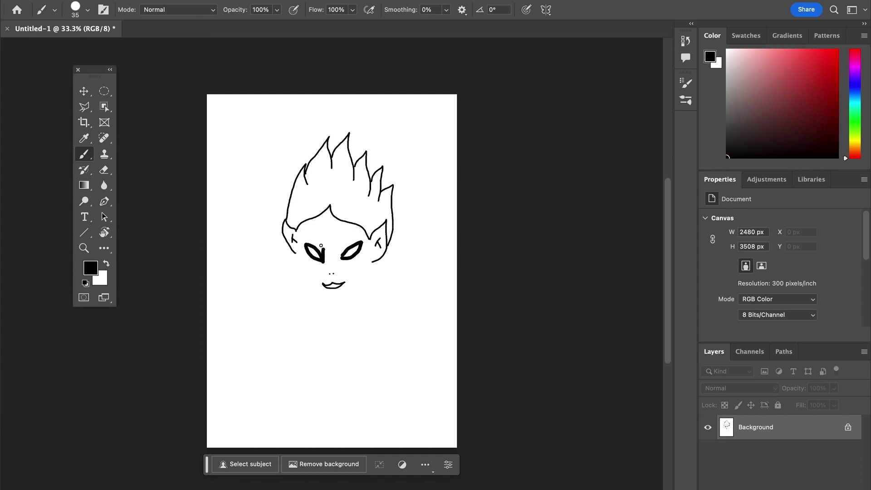
{"action": "key", "text": "super+z"}
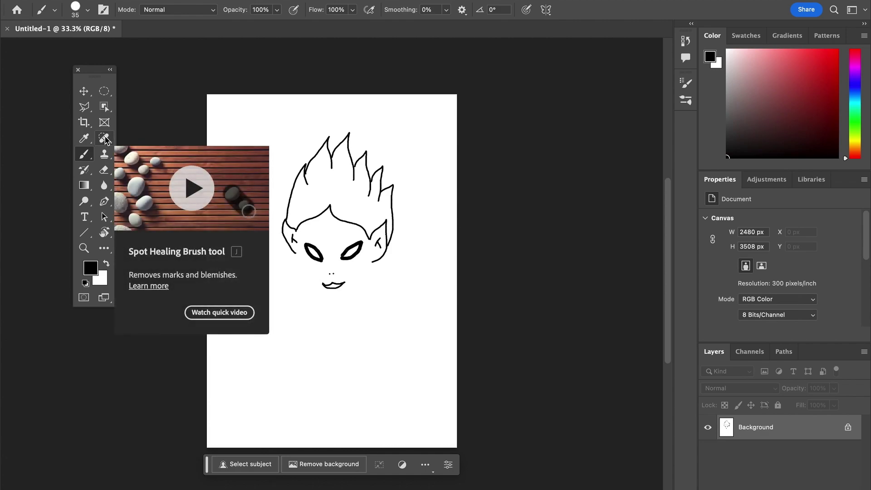
Step: Reduce the eraser to 175 px, unlock the Background layer and erase over the character's left-hand eye at 22% opacity
{"action": "left_click", "coordinate": [104, 170]}
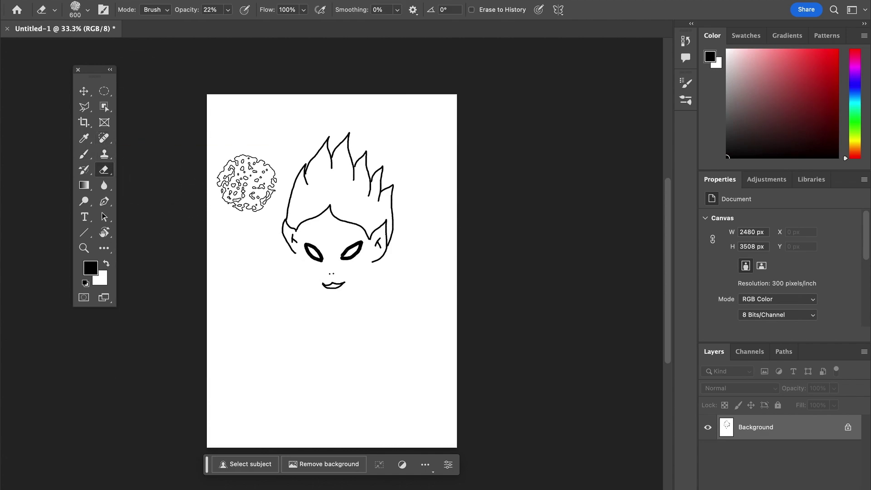
{"action": "key", "text": "bracketleft"}
{"action": "key", "text": "bracketleft"}
{"action": "key", "text": "bracketleft"}
{"action": "key", "text": "bracketleft"}
{"action": "key", "text": "bracketleft"}
{"action": "key", "text": "bracketleft"}
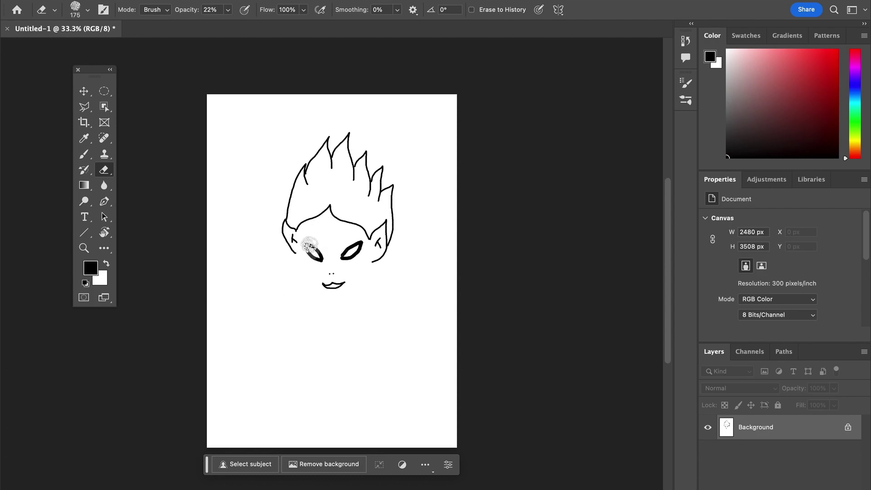
{"action": "left_click", "coordinate": [841, 428]}
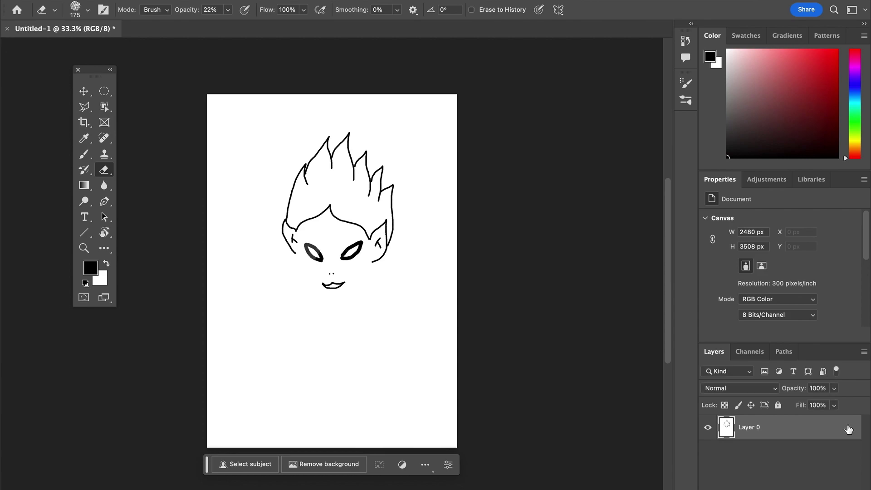
{"action": "mouse_move", "coordinate": [312, 250]}
{"action": "left_mouse_down"}
{"action": "mouse_move", "coordinate": [320, 250]}
{"action": "mouse_move", "coordinate": [312, 252]}
{"action": "left_mouse_up"}
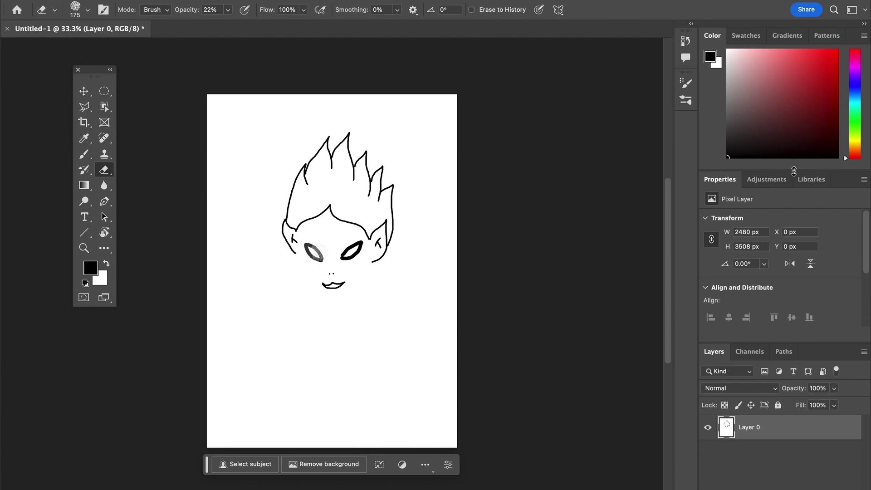
Step: Set the eraser opacity to 100%, try erasing the eyes, and undo the erasures
{"action": "left_click", "coordinate": [398, 12]}
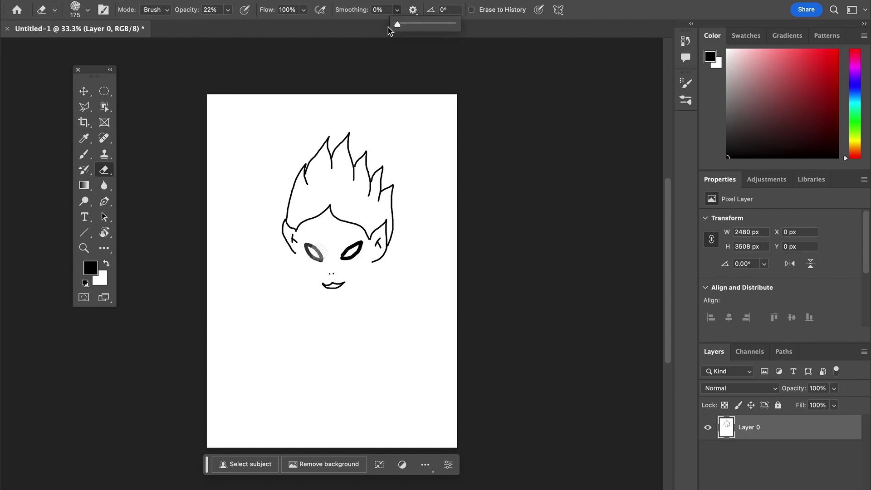
{"action": "left_click", "coordinate": [230, 14]}
{"action": "left_click_drag", "start_coordinate": [244, 30], "coordinate": [322, 33]}
{"action": "left_click_drag", "start_coordinate": [307, 247], "coordinate": [318, 254]}
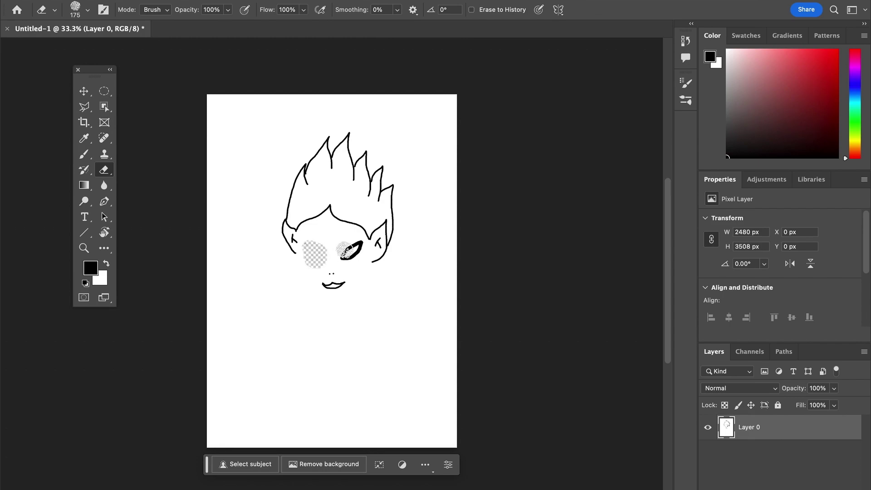
{"action": "key", "text": "ctrl+z"}
{"action": "left_click_drag", "start_coordinate": [354, 259], "coordinate": [344, 251]}
{"action": "key", "text": "ctrl+z"}
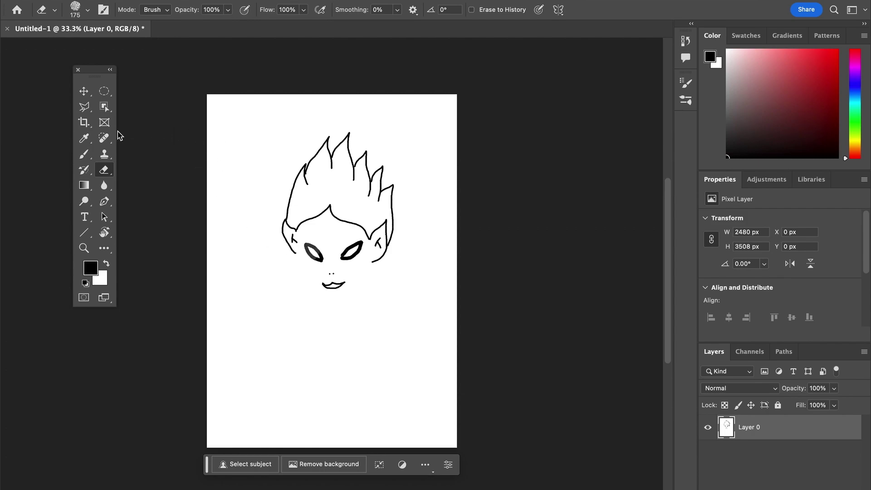
Step: Set the brush to 20 px and draw the jawline from ear to ear with a pointed chin
{"action": "left_click", "coordinate": [84, 153]}
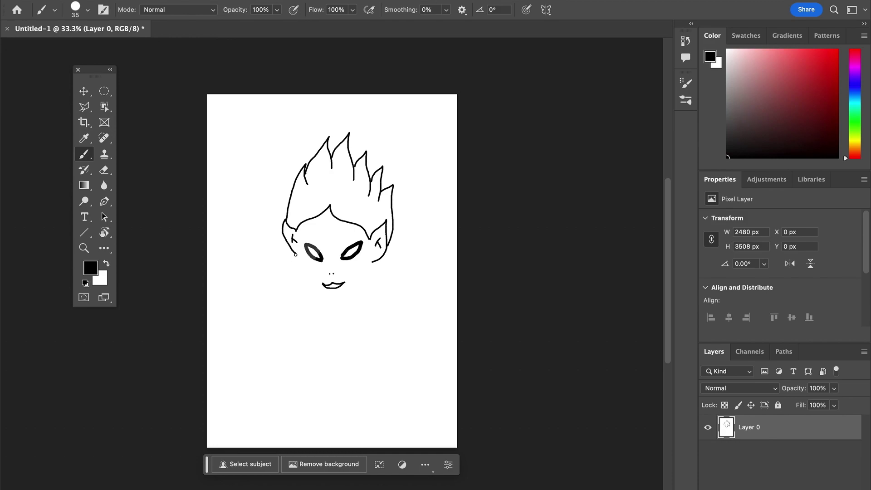
{"action": "mouse_move", "coordinate": [295, 255]}
{"action": "left_mouse_down"}
{"action": "mouse_move", "coordinate": [300, 277]}
{"action": "mouse_move", "coordinate": [324, 302]}
{"action": "left_mouse_up"}
{"action": "key", "text": "ctrl+z"}
{"action": "left_click", "coordinate": [88, 11]}
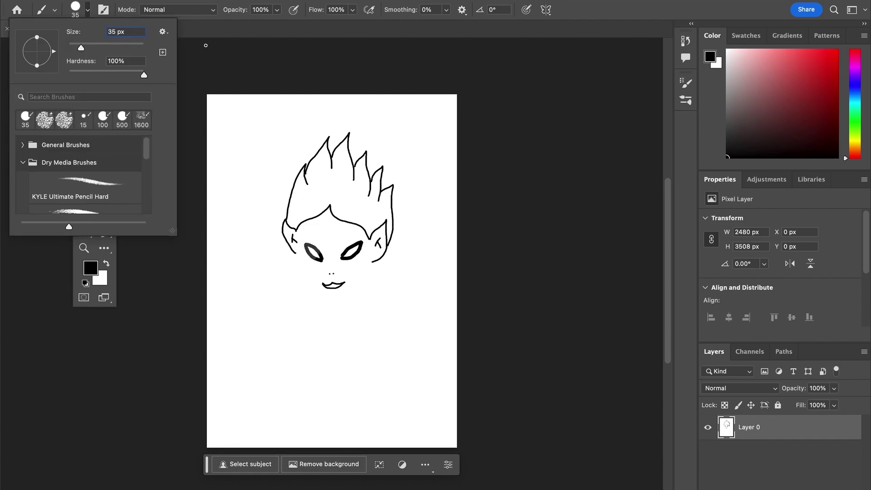
{"action": "left_click", "coordinate": [234, 129]}
{"action": "key", "text": "bracketleft"}
{"action": "key", "text": "bracketleft"}
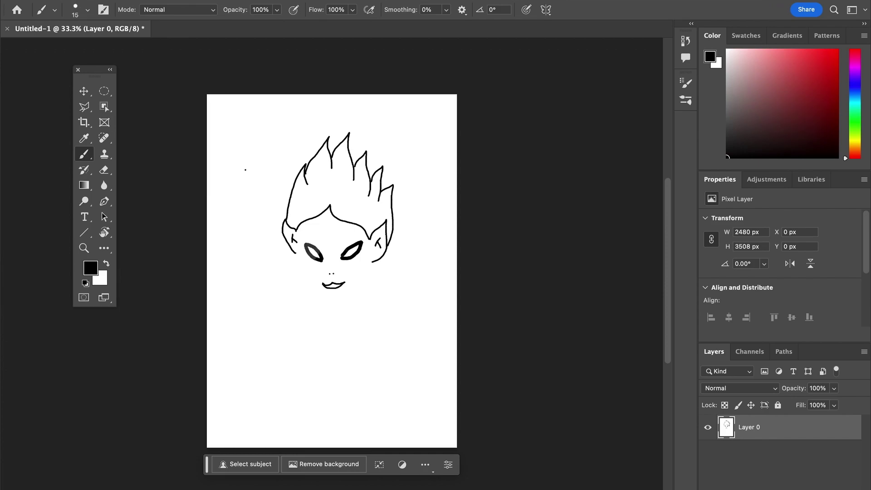
{"action": "key", "text": "bracketright"}
{"action": "mouse_move", "coordinate": [296, 253]}
{"action": "left_mouse_down"}
{"action": "mouse_move", "coordinate": [296, 269]}
{"action": "mouse_move", "coordinate": [326, 308]}
{"action": "mouse_move", "coordinate": [354, 291]}
{"action": "mouse_move", "coordinate": [373, 264]}
{"action": "left_mouse_up"}
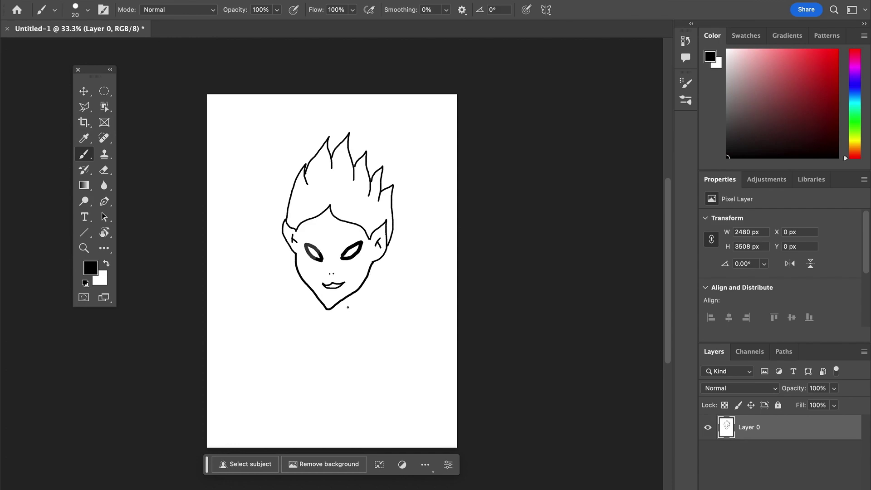
Step: Draw the neck, shoulders and both arms down to the lower edge of the canvas
{"action": "left_click_drag", "start_coordinate": [321, 305], "coordinate": [322, 331]}
{"action": "left_click_drag", "start_coordinate": [342, 303], "coordinate": [346, 327]}
{"action": "mouse_move", "coordinate": [353, 331]}
{"action": "left_mouse_down"}
{"action": "mouse_move", "coordinate": [391, 329]}
{"action": "mouse_move", "coordinate": [417, 432]}
{"action": "left_mouse_up"}
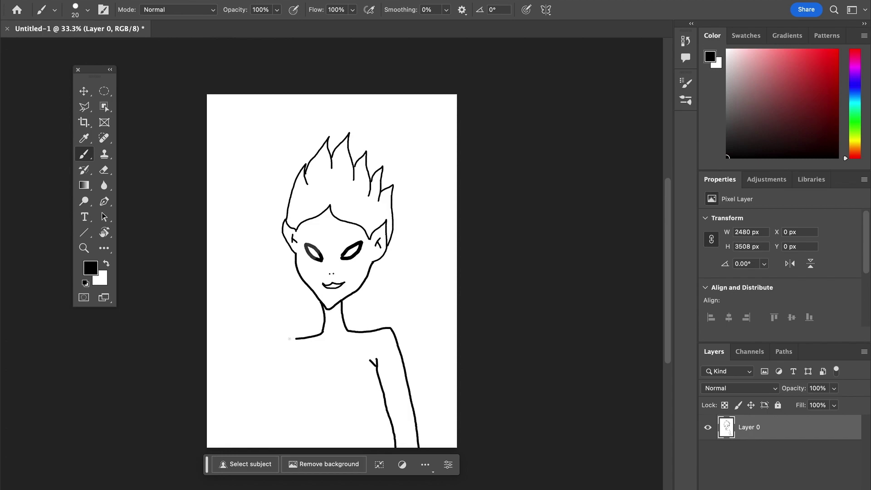
{"action": "left_click_drag", "start_coordinate": [270, 359], "coordinate": [280, 440]}
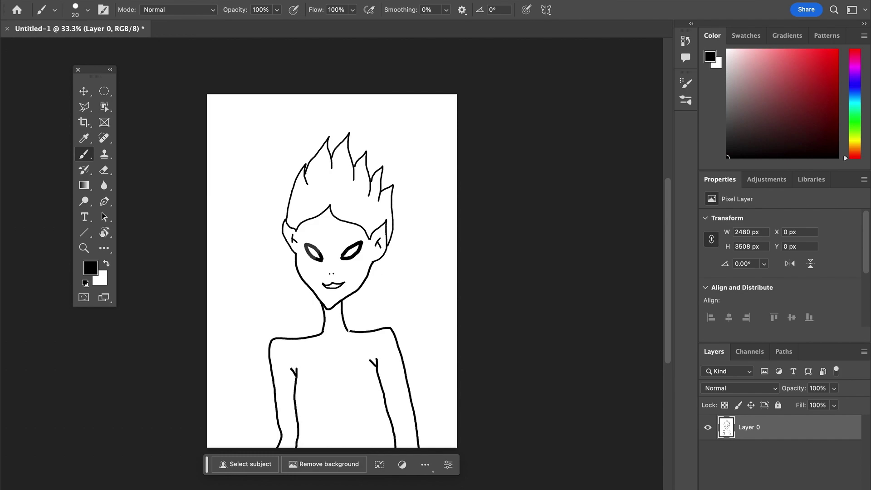
Step: Draw a feathered wing on each side, extending outward from the neck and ending behind the arms
{"action": "mouse_move", "coordinate": [368, 303]}
{"action": "left_mouse_down"}
{"action": "mouse_move", "coordinate": [414, 273]}
{"action": "mouse_move", "coordinate": [433, 234]}
{"action": "mouse_move", "coordinate": [436, 260]}
{"action": "mouse_move", "coordinate": [419, 298]}
{"action": "left_mouse_up"}
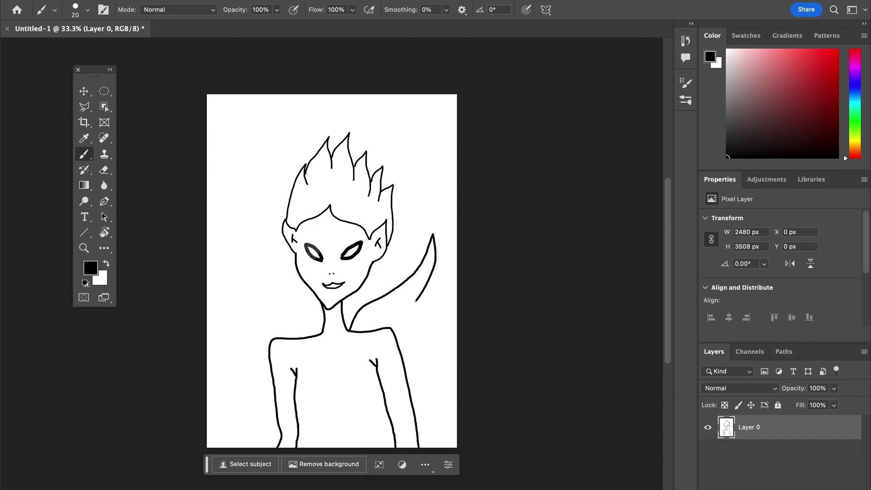
{"action": "left_click_drag", "start_coordinate": [435, 297], "coordinate": [418, 325]}
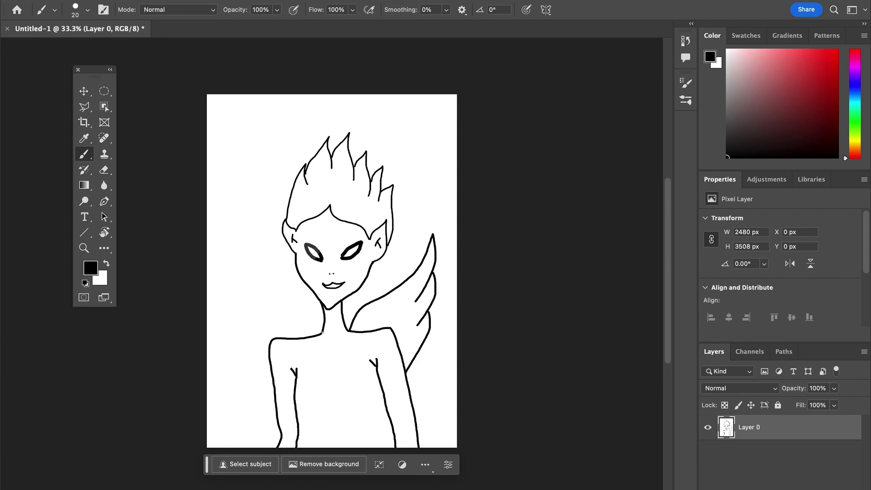
{"action": "left_click_drag", "start_coordinate": [294, 310], "coordinate": [260, 291]}
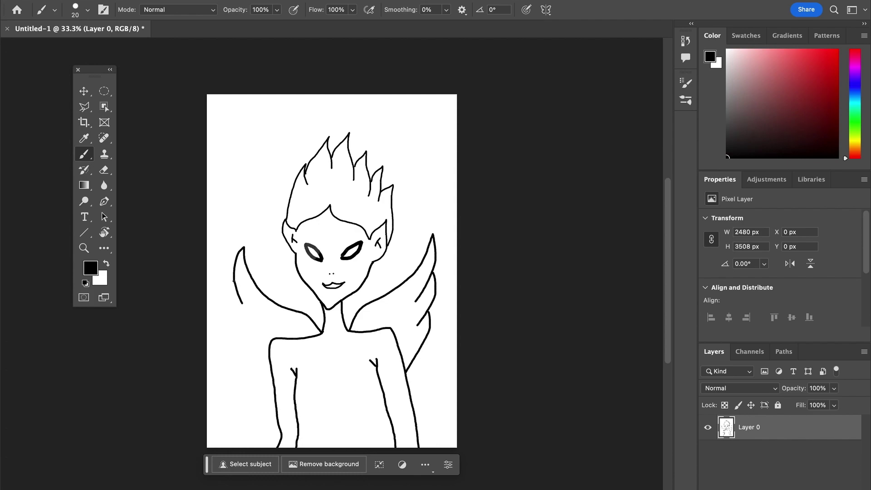
{"action": "left_click_drag", "start_coordinate": [229, 302], "coordinate": [245, 329]}
{"action": "left_click_drag", "start_coordinate": [231, 332], "coordinate": [266, 389]}
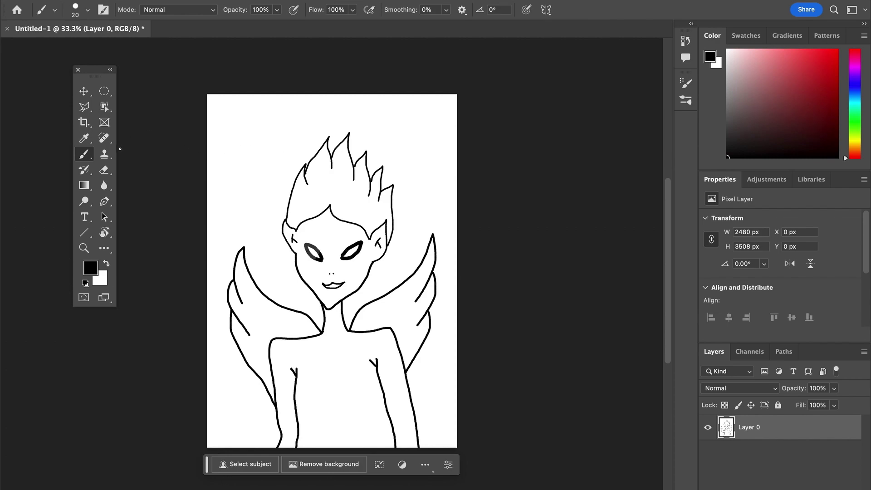
Step: Select the area inside the hair outline with the Quick Selection Tool
{"action": "left_click", "coordinate": [84, 107]}
{"action": "left_click", "coordinate": [104, 107]}
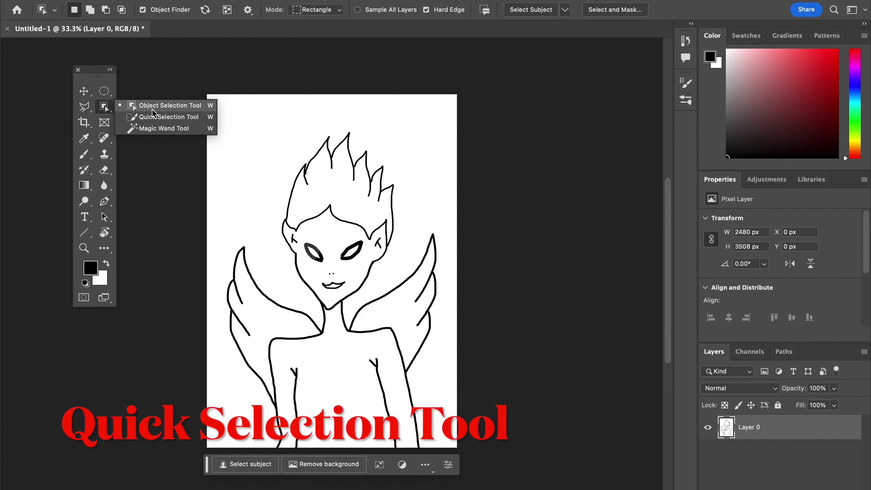
{"action": "left_click", "coordinate": [155, 117]}
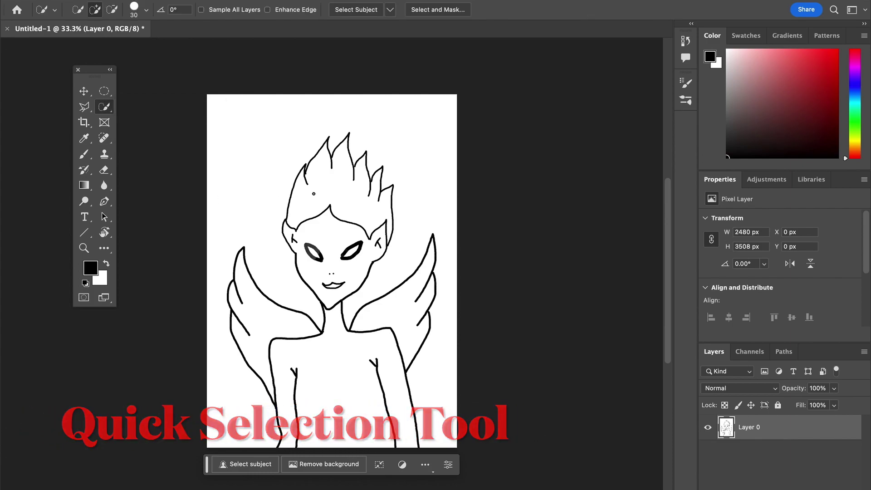
{"action": "left_click_drag", "start_coordinate": [315, 193], "coordinate": [321, 192]}
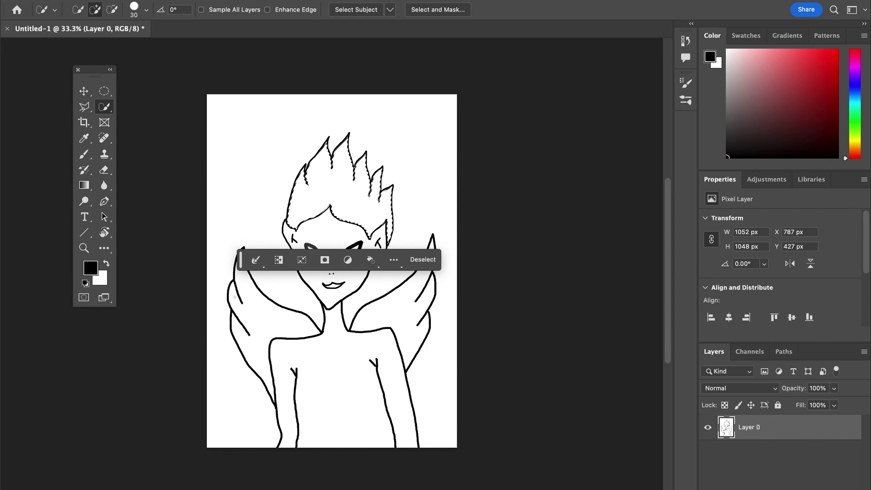
Step: Set the foreground colour to bright green, enlarge the brush to 200 px and paint the lower part of the selected hair
{"action": "left_click", "coordinate": [856, 118]}
{"action": "left_click_drag", "start_coordinate": [836, 75], "coordinate": [834, 59]}
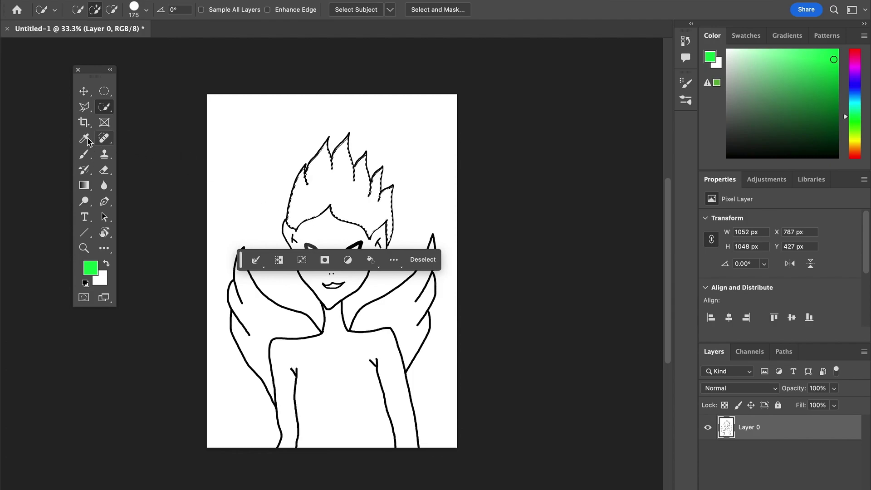
{"action": "key", "text": "b"}
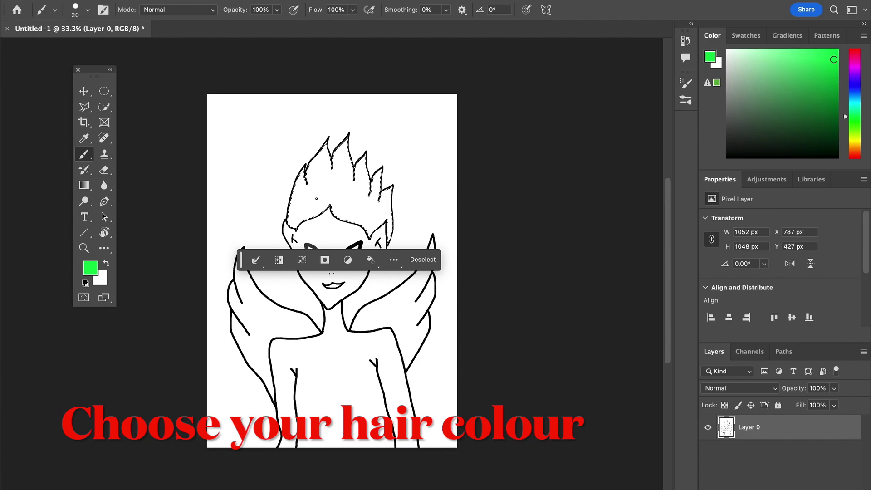
{"action": "key", "text": "bracketright"}
{"action": "key", "text": "bracketright"}
{"action": "key", "text": "bracketright"}
{"action": "key", "text": "bracketright"}
{"action": "key", "text": "bracketright"}
{"action": "key", "text": "bracketright"}
{"action": "key", "text": "bracketright"}
{"action": "key", "text": "bracketright"}
{"action": "key", "text": "bracketright"}
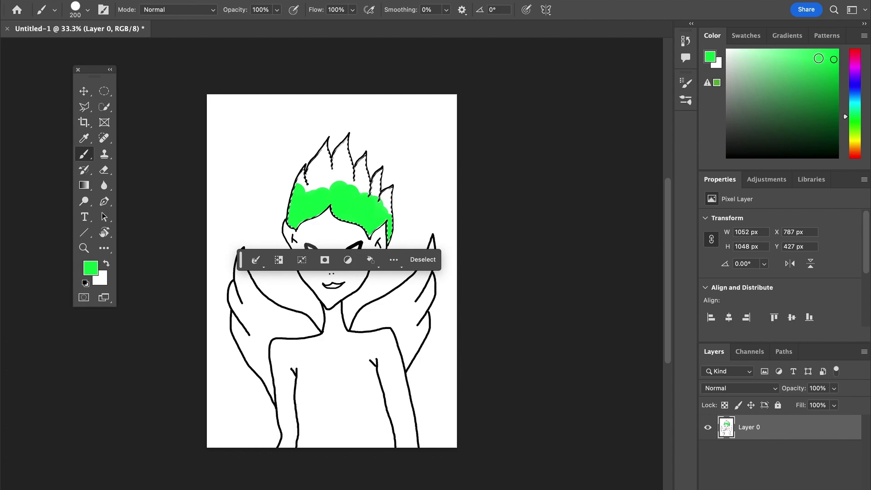
Step: Paint the upper hair and its spikes in a lighter shade of green
{"action": "left_click", "coordinate": [807, 55]}
{"action": "mouse_move", "coordinate": [301, 214]}
{"action": "left_mouse_down"}
{"action": "mouse_move", "coordinate": [294, 184]}
{"action": "mouse_move", "coordinate": [319, 140]}
{"action": "left_mouse_up"}
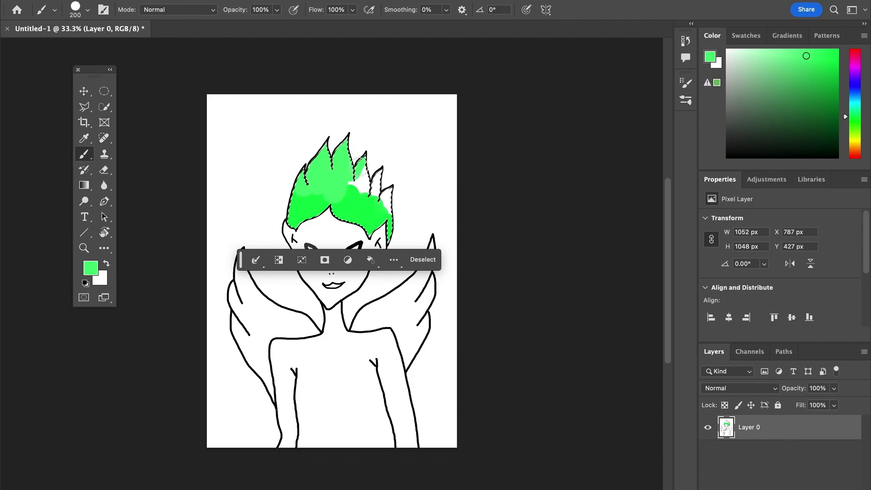
{"action": "mouse_move", "coordinate": [360, 185]}
{"action": "left_mouse_down"}
{"action": "mouse_move", "coordinate": [394, 193]}
{"action": "mouse_move", "coordinate": [394, 206]}
{"action": "mouse_move", "coordinate": [340, 187]}
{"action": "mouse_move", "coordinate": [292, 203]}
{"action": "mouse_move", "coordinate": [347, 196]}
{"action": "mouse_move", "coordinate": [397, 202]}
{"action": "left_mouse_up"}
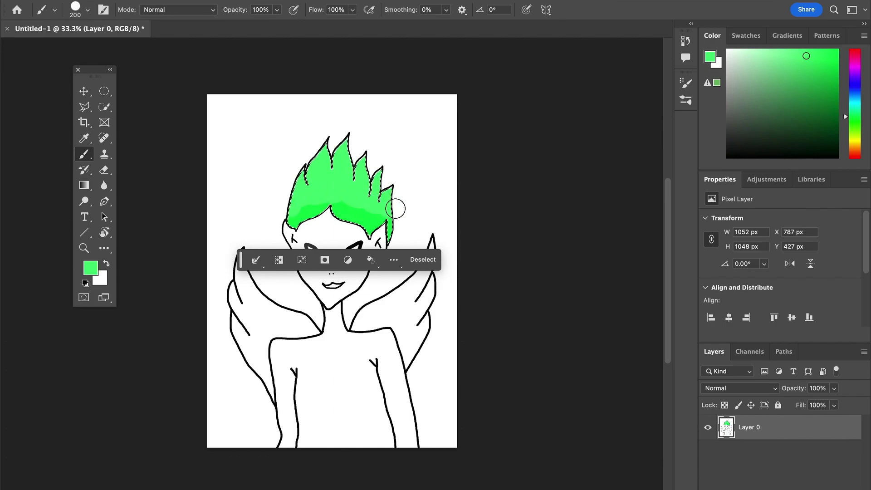
Step: Move the floating task bar off the face and paint the entire hair selection in a darker green
{"action": "left_click", "coordinate": [84, 91]}
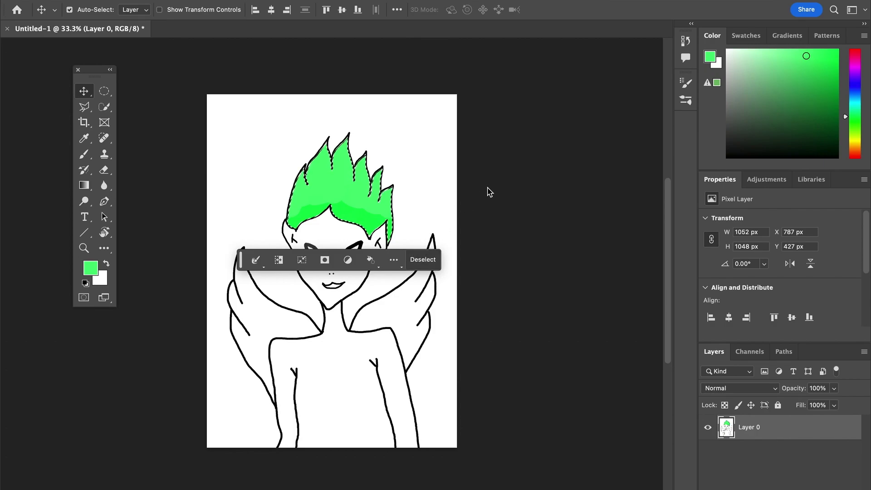
{"action": "left_click_drag", "start_coordinate": [240, 259], "coordinate": [422, 92]}
{"action": "left_click", "coordinate": [831, 82]}
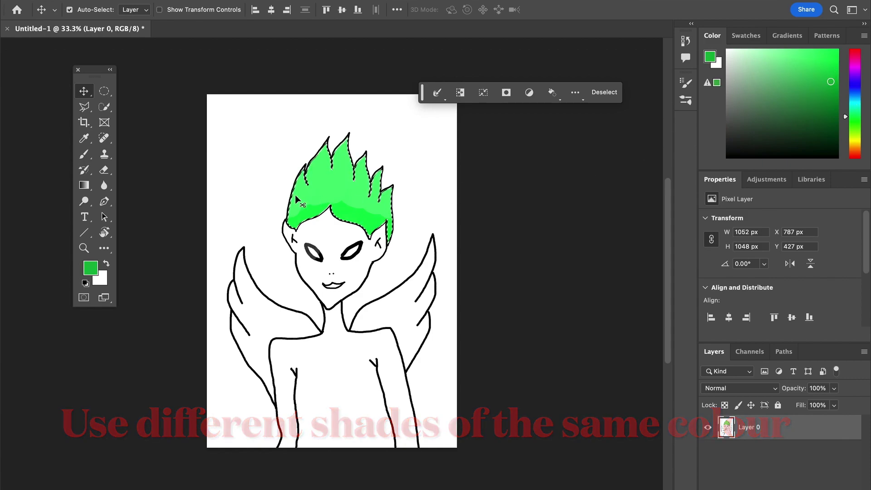
{"action": "key", "text": "b"}
{"action": "mouse_move", "coordinate": [302, 186]}
{"action": "left_mouse_down"}
{"action": "mouse_move", "coordinate": [293, 214]}
{"action": "mouse_move", "coordinate": [311, 197]}
{"action": "mouse_move", "coordinate": [370, 203]}
{"action": "left_mouse_up"}
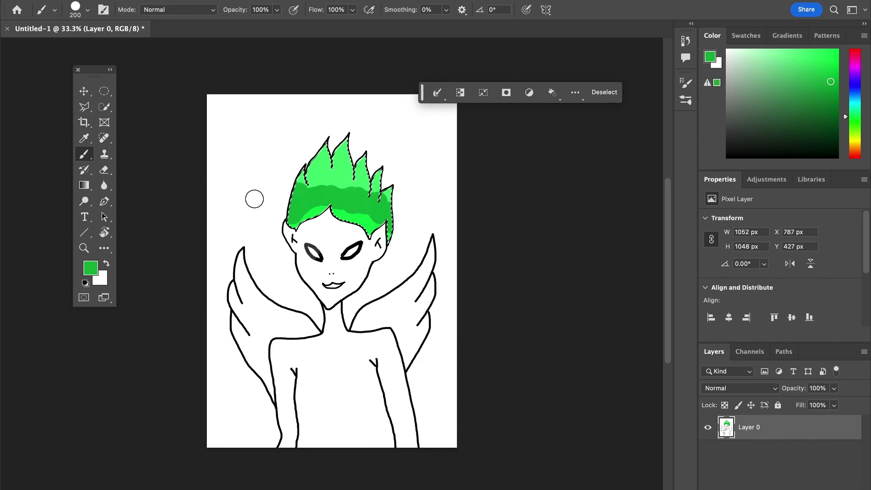
{"action": "mouse_move", "coordinate": [336, 158]}
{"action": "left_mouse_down"}
{"action": "mouse_move", "coordinate": [299, 187]}
{"action": "mouse_move", "coordinate": [337, 131]}
{"action": "mouse_move", "coordinate": [297, 181]}
{"action": "mouse_move", "coordinate": [335, 149]}
{"action": "mouse_move", "coordinate": [271, 206]}
{"action": "mouse_move", "coordinate": [337, 155]}
{"action": "mouse_move", "coordinate": [281, 192]}
{"action": "mouse_move", "coordinate": [365, 149]}
{"action": "mouse_move", "coordinate": [276, 225]}
{"action": "mouse_move", "coordinate": [364, 177]}
{"action": "mouse_move", "coordinate": [388, 177]}
{"action": "mouse_move", "coordinate": [355, 215]}
{"action": "left_mouse_up"}
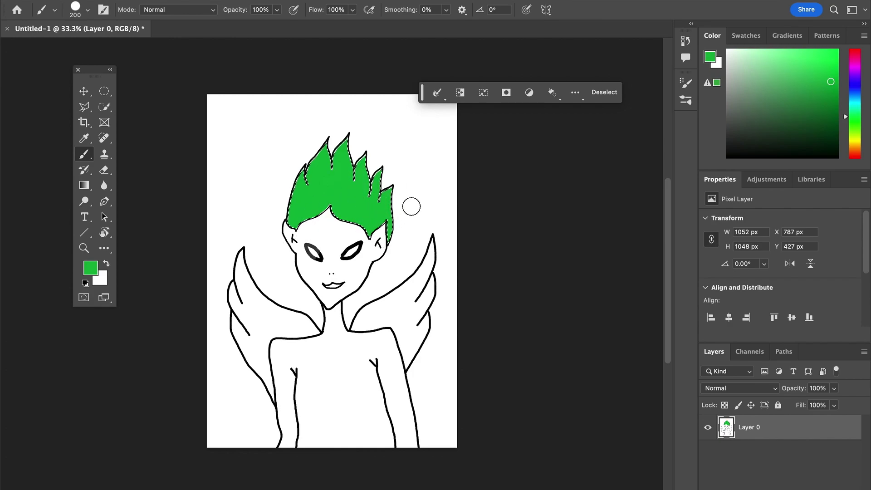
Step: Paint bright green highlights on the tips of the hair spikes
{"action": "left_click", "coordinate": [834, 62]}
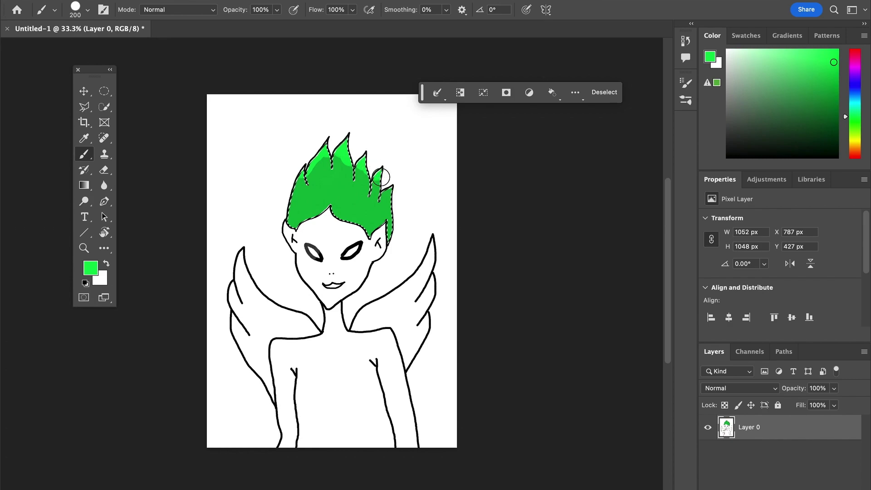
{"action": "left_click", "coordinate": [83, 91]}
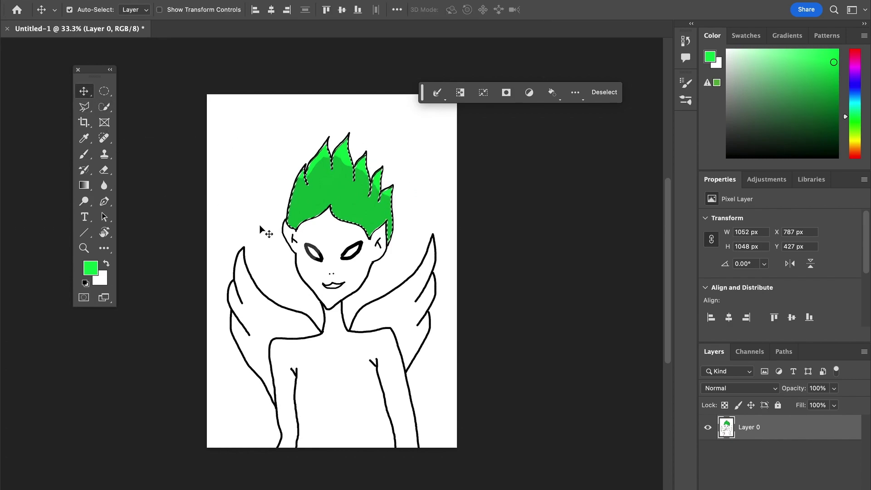
Step: Add the face to the selection with the Quick Selection Tool and set the foreground colour to yellow-green
{"action": "key", "text": "w"}
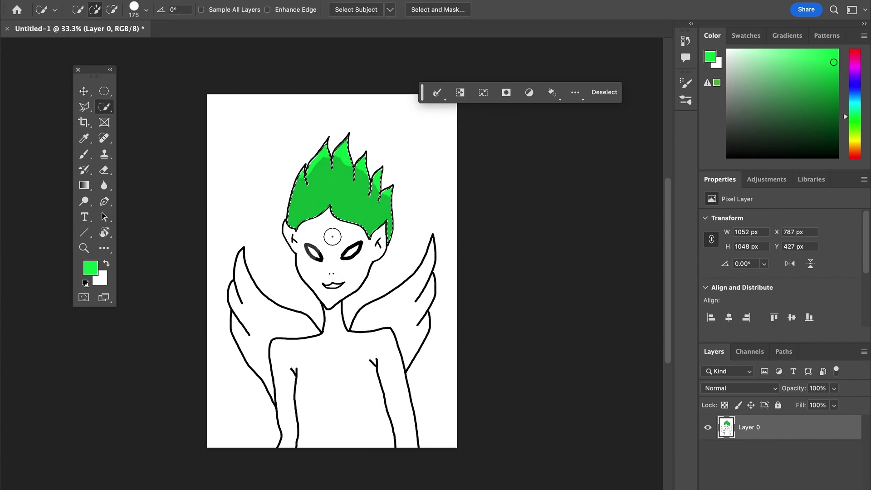
{"action": "left_click", "coordinate": [331, 233]}
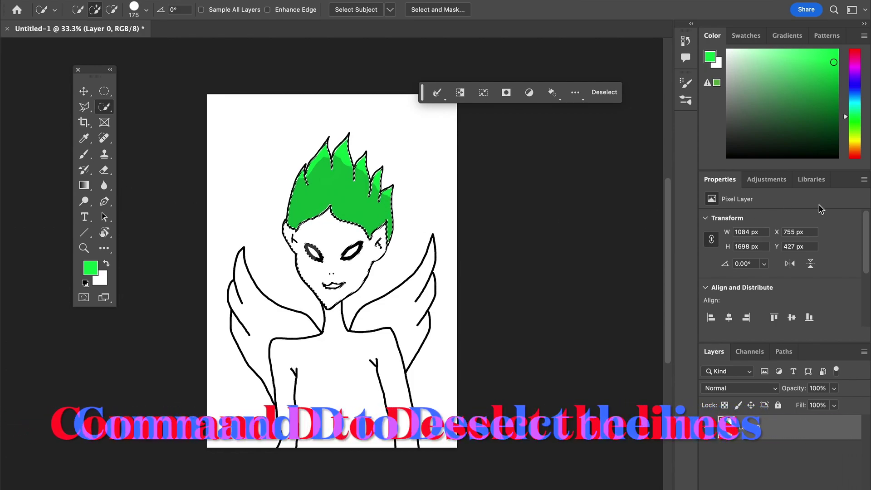
{"action": "left_click", "coordinate": [855, 138]}
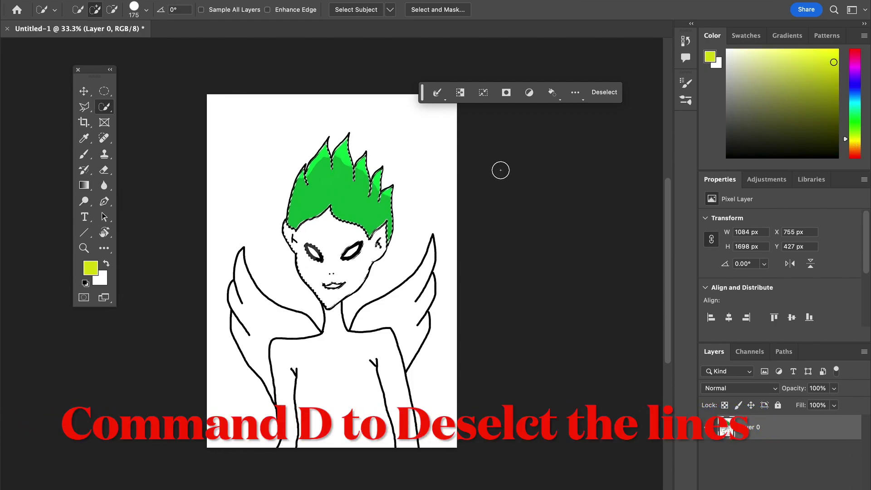
{"action": "left_click", "coordinate": [397, 230]}
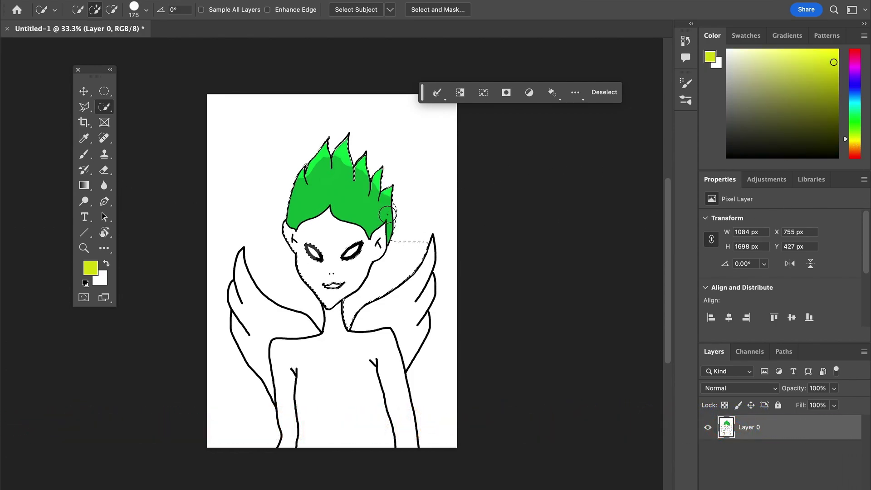
{"action": "left_click", "coordinate": [354, 264], "text": "alt"}
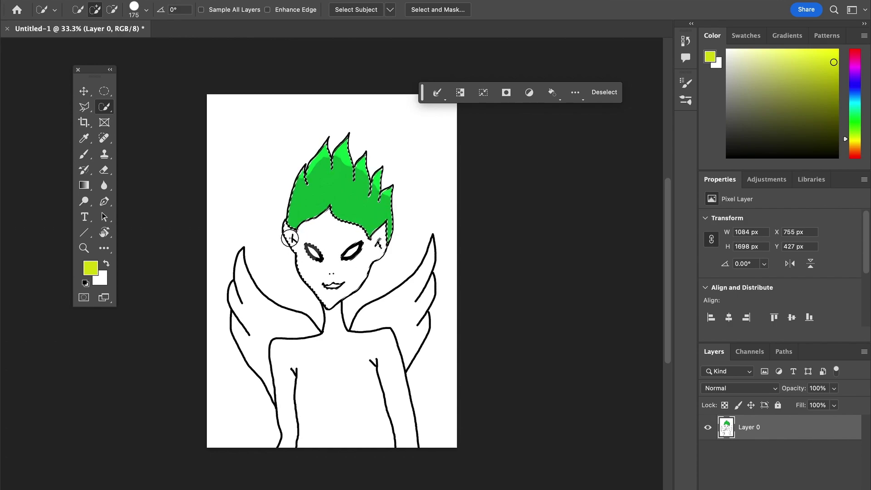
{"action": "key", "text": "b"}
{"action": "mouse_move", "coordinate": [288, 239]}
{"action": "left_mouse_down"}
{"action": "mouse_move", "coordinate": [290, 226]}
{"action": "mouse_move", "coordinate": [295, 243]}
{"action": "left_mouse_up"}
{"action": "key", "text": "super+z"}
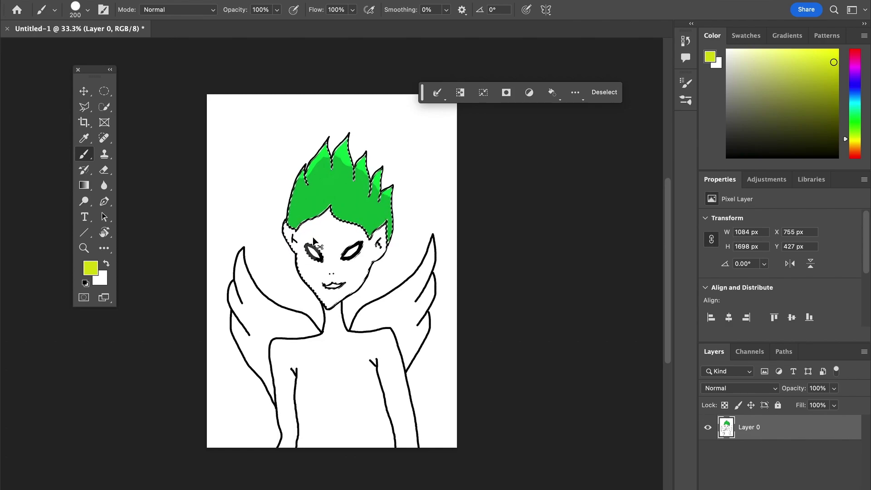
Step: Clear the selection, select only the face and ears, paint them yellow-green with the 200 px brush, and deselect
{"action": "key", "text": "super+d"}
{"action": "key", "text": "w"}
{"action": "left_click", "coordinate": [329, 233]}
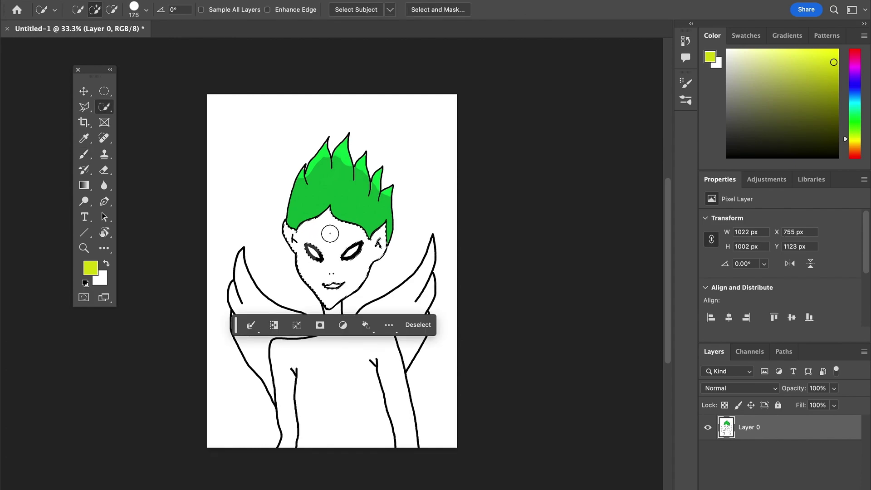
{"action": "key", "text": "b"}
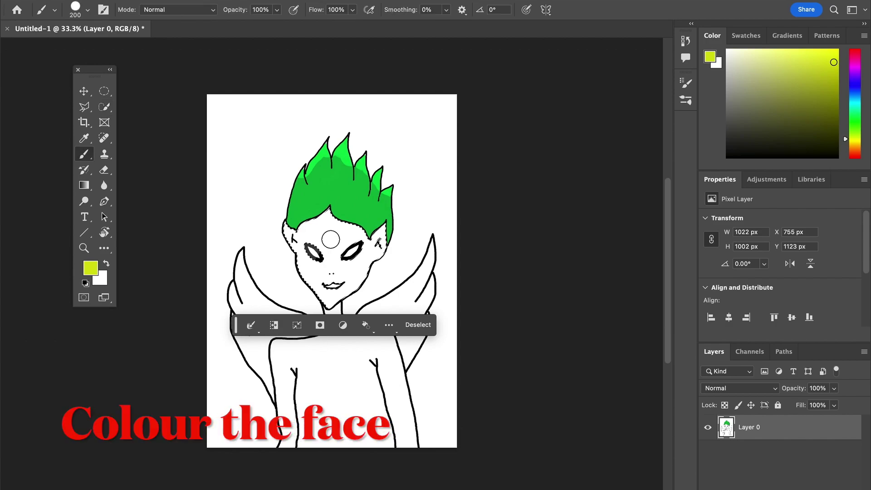
{"action": "mouse_move", "coordinate": [333, 223]}
{"action": "left_mouse_down"}
{"action": "mouse_move", "coordinate": [312, 238]}
{"action": "mouse_move", "coordinate": [318, 211]}
{"action": "mouse_move", "coordinate": [287, 257]}
{"action": "mouse_move", "coordinate": [281, 246]}
{"action": "mouse_move", "coordinate": [321, 215]}
{"action": "mouse_move", "coordinate": [302, 285]}
{"action": "mouse_move", "coordinate": [354, 206]}
{"action": "mouse_move", "coordinate": [322, 276]}
{"action": "mouse_move", "coordinate": [320, 310]}
{"action": "mouse_move", "coordinate": [365, 231]}
{"action": "mouse_move", "coordinate": [358, 289]}
{"action": "mouse_move", "coordinate": [387, 224]}
{"action": "mouse_move", "coordinate": [373, 263]}
{"action": "mouse_move", "coordinate": [330, 300]}
{"action": "left_mouse_up"}
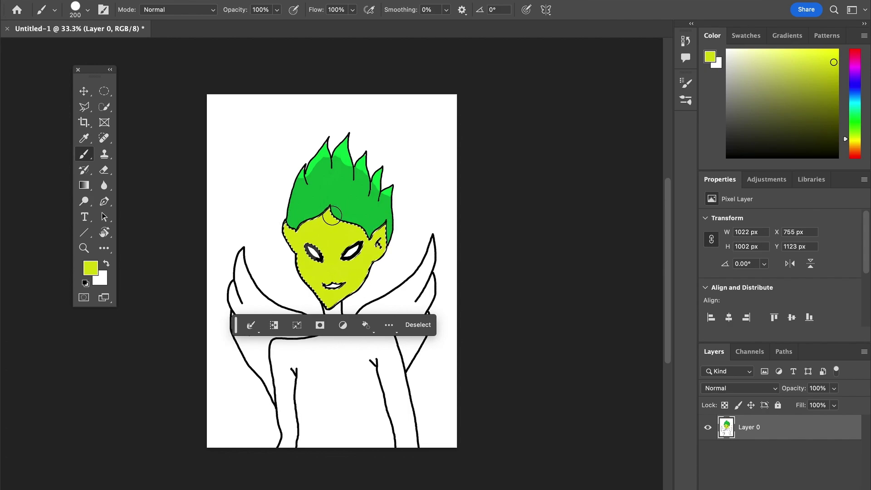
{"action": "key", "text": "ctrl+d"}
Step: Reduce the Quick Selection Tool to 45 px and select the white interiors of both eyes
{"action": "key", "text": "w"}
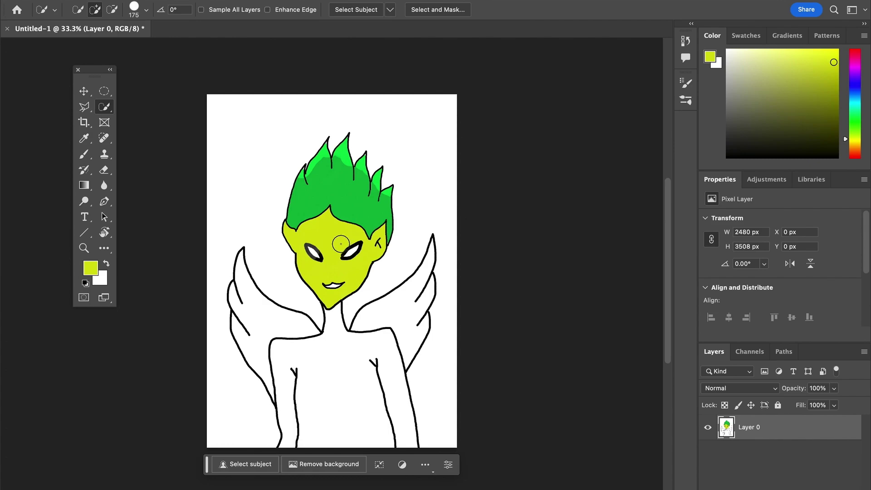
{"action": "key", "text": "bracketleft"}
{"action": "key", "text": "bracketleft"}
{"action": "key", "text": "bracketleft"}
{"action": "key", "text": "bracketleft"}
{"action": "left_click", "coordinate": [352, 255]}
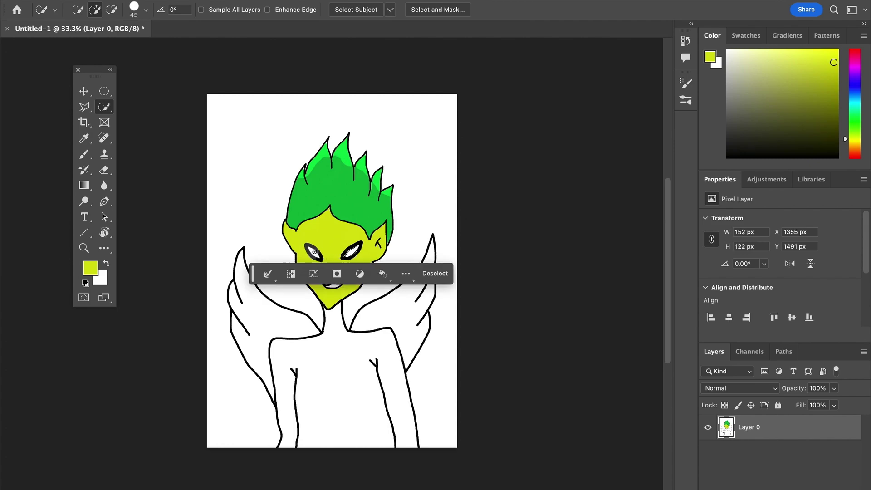
{"action": "left_click", "coordinate": [314, 252]}
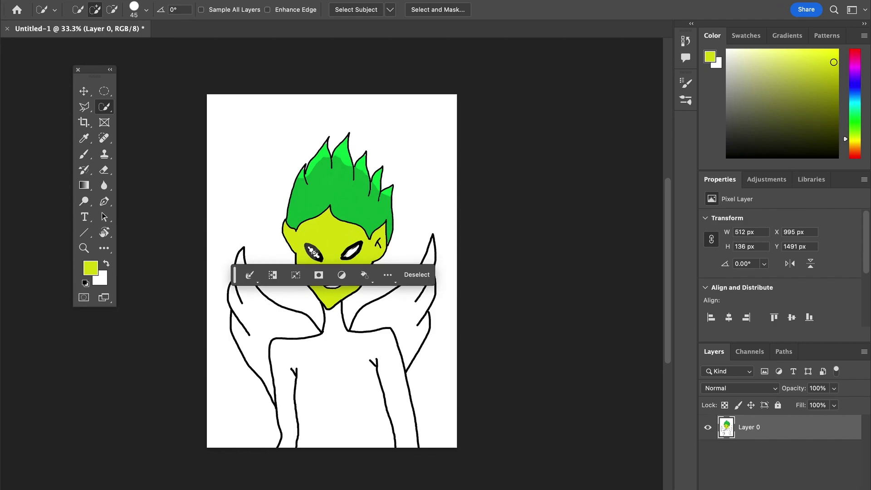
Step: Set the foreground colour to orange, paint both selected eyes and deselect
{"action": "left_click", "coordinate": [855, 148]}
{"action": "left_click", "coordinate": [837, 53]}
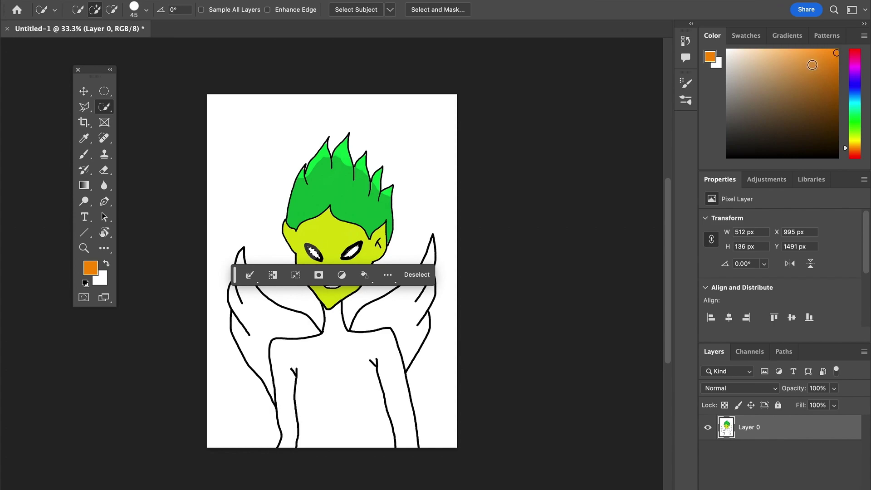
{"action": "key", "text": "b"}
{"action": "mouse_move", "coordinate": [297, 257]}
{"action": "left_mouse_down"}
{"action": "mouse_move", "coordinate": [321, 251]}
{"action": "mouse_move", "coordinate": [308, 237]}
{"action": "mouse_move", "coordinate": [378, 242]}
{"action": "mouse_move", "coordinate": [354, 248]}
{"action": "left_mouse_up"}
{"action": "key", "text": "ctrl+d"}
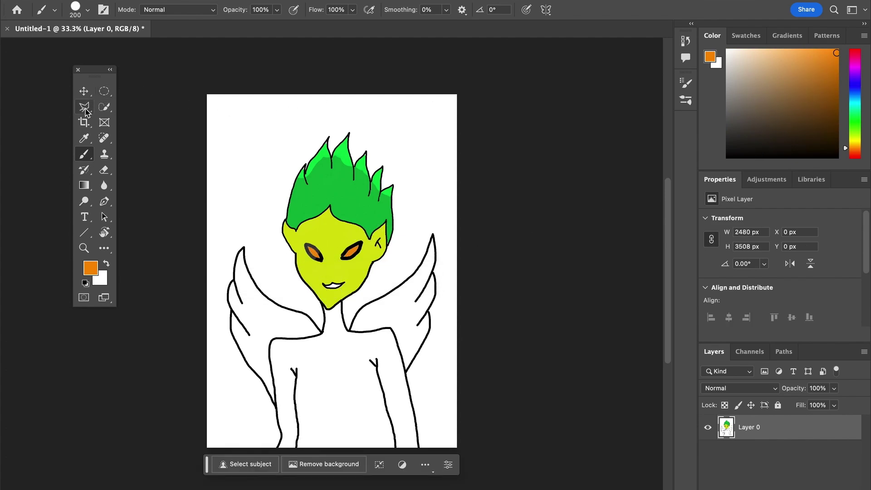
Step: Select the inside of the lips with the Quick Selection Tool, paint it red and deselect
{"action": "left_click", "coordinate": [104, 107]}
{"action": "left_click", "coordinate": [332, 285]}
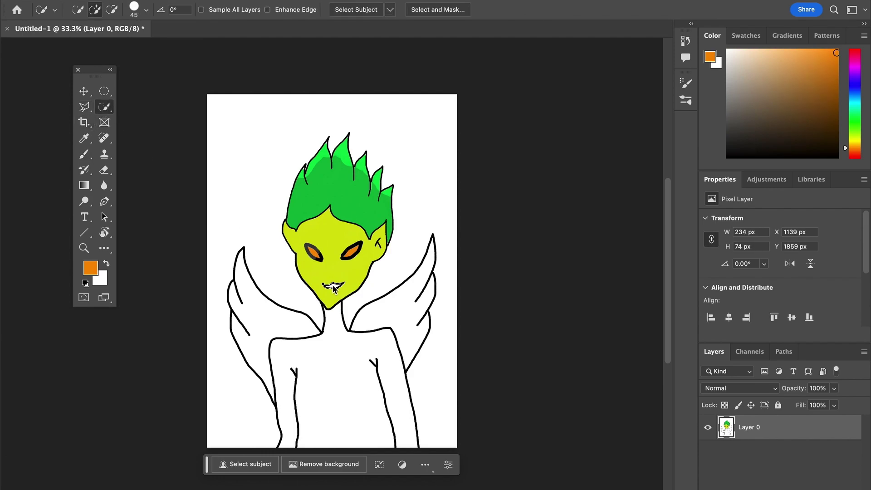
{"action": "key", "text": "b"}
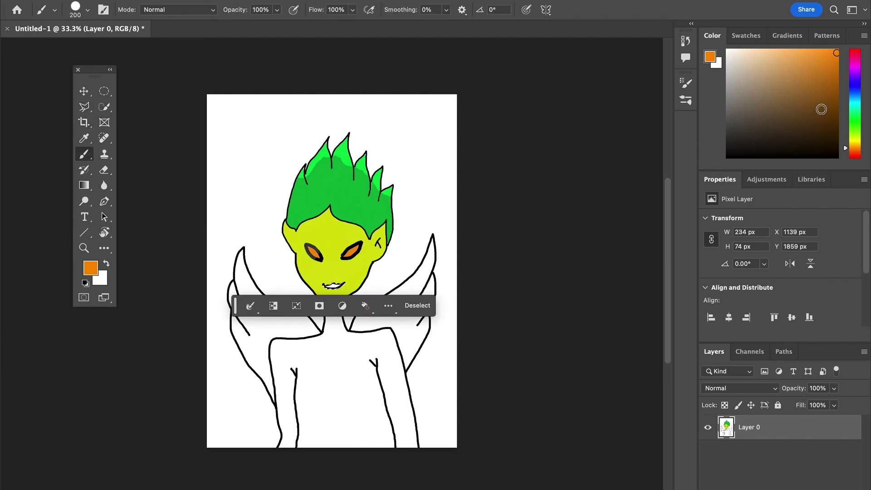
{"action": "left_click", "coordinate": [856, 52]}
{"action": "left_click_drag", "start_coordinate": [323, 286], "coordinate": [345, 284]}
{"action": "key", "text": "ctrl+d"}
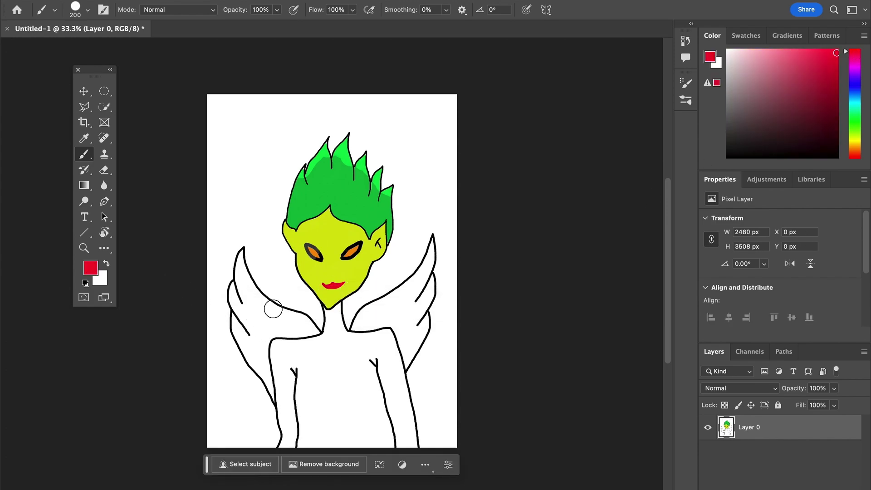
Step: Select the areas inside both wings with the Quick Selection Tool
{"action": "key", "text": "w"}
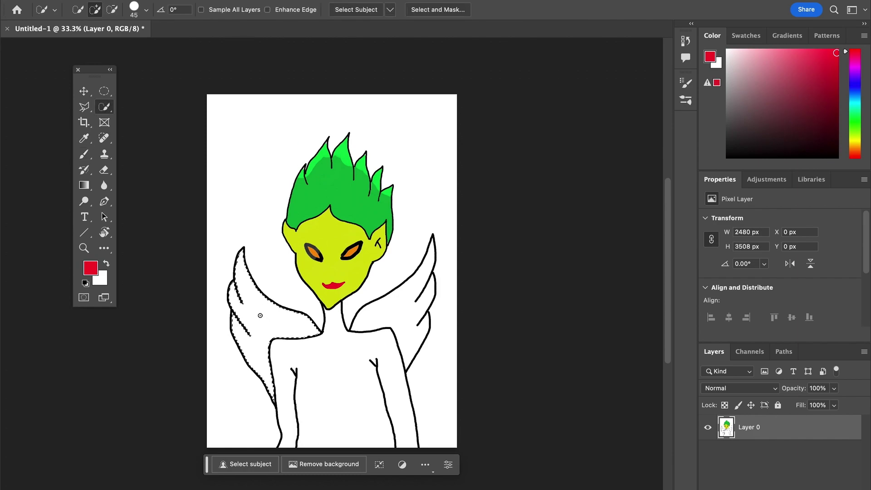
{"action": "left_click", "coordinate": [260, 316]}
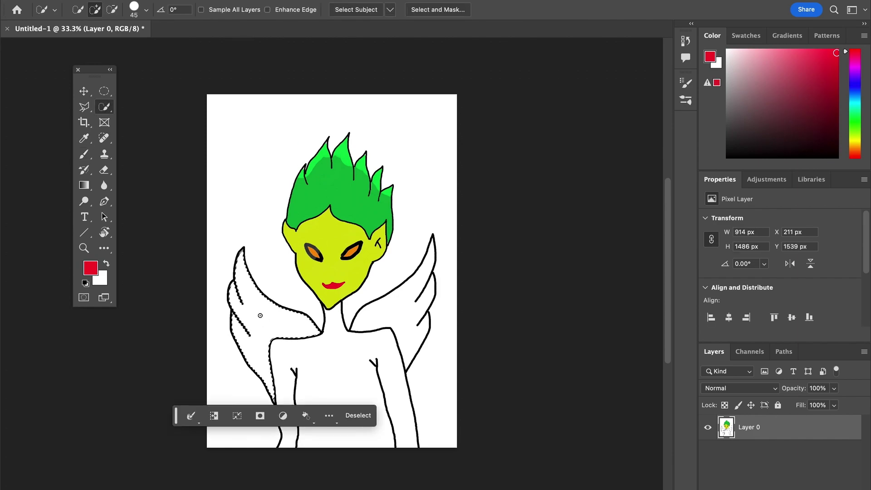
{"action": "left_click", "coordinate": [392, 307]}
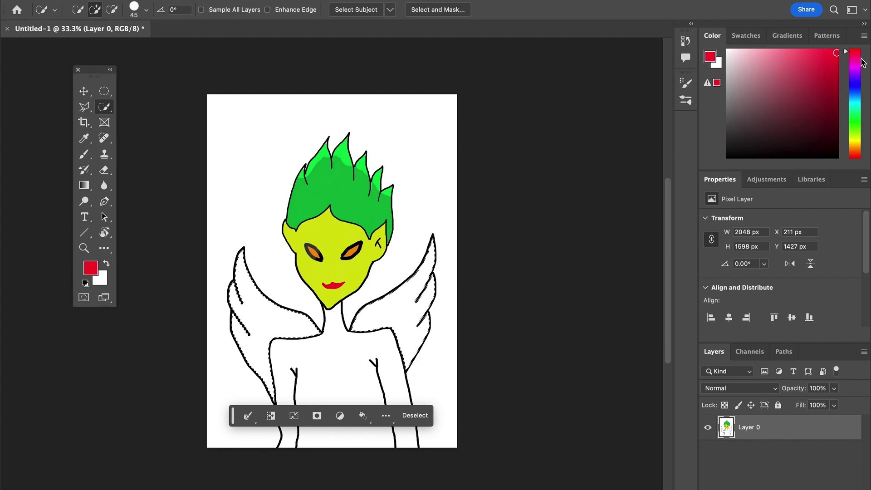
Step: Choose a pale, muted yellow and paint both selected wings with the 200 px brush
{"action": "left_click", "coordinate": [858, 142]}
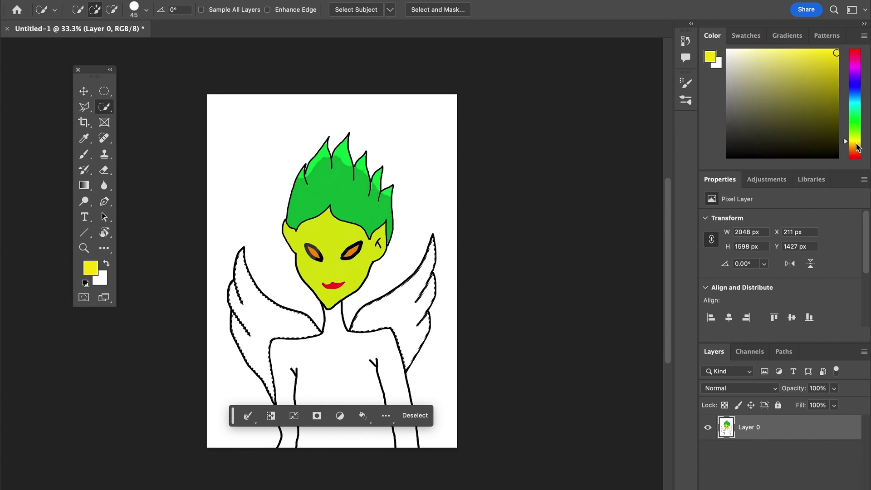
{"action": "left_click", "coordinate": [763, 67]}
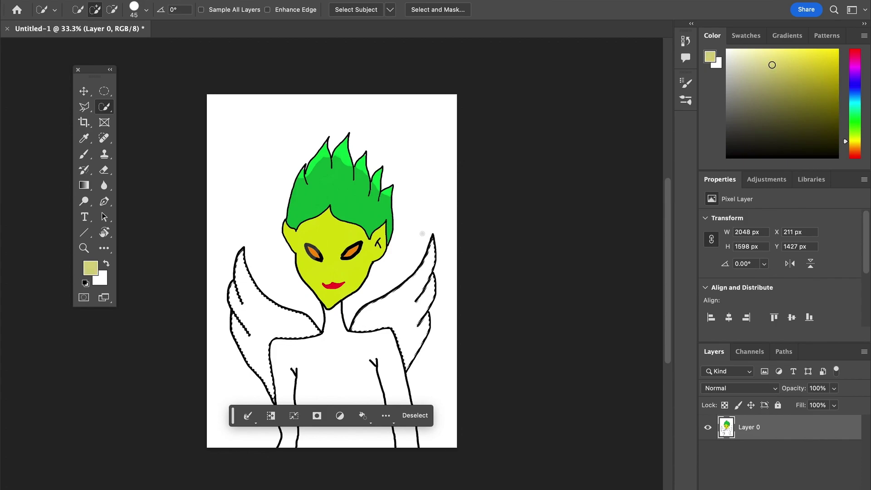
{"action": "key", "text": "b"}
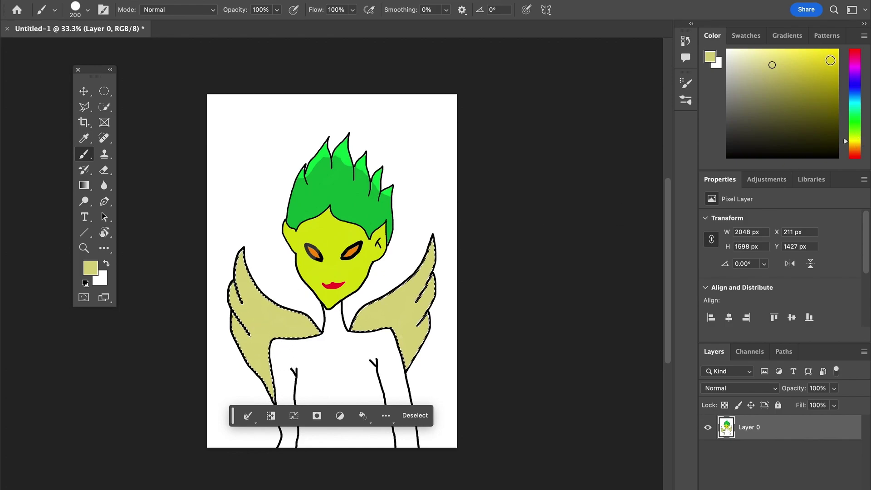
Step: Choose bright yellow and paint a band along the outer edge of the wing on the right
{"action": "left_click", "coordinate": [836, 53]}
{"action": "mouse_move", "coordinate": [436, 233]}
{"action": "left_mouse_down"}
{"action": "mouse_move", "coordinate": [434, 308]}
{"action": "mouse_move", "coordinate": [401, 389]}
{"action": "left_mouse_up"}
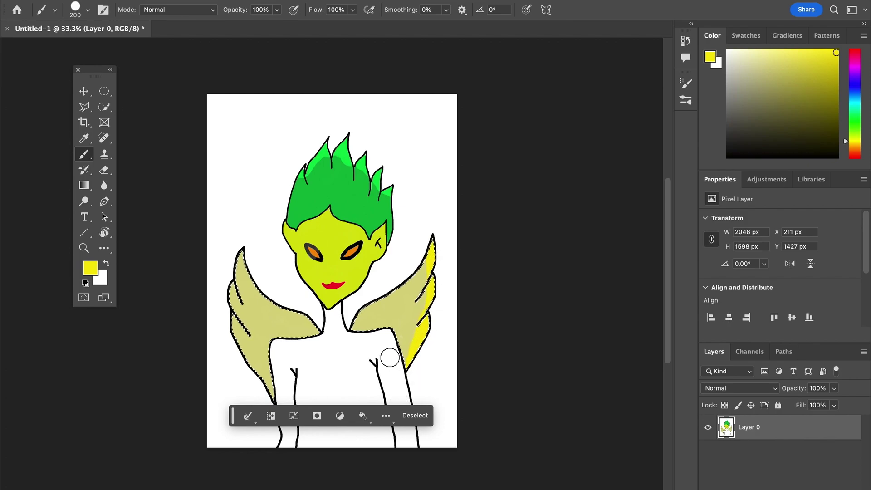
Step: Paint a bright yellow band along the outer edge of the wing on the left and deselect
{"action": "mouse_move", "coordinate": [239, 243]}
{"action": "left_mouse_down"}
{"action": "mouse_move", "coordinate": [243, 285]}
{"action": "mouse_move", "coordinate": [234, 279]}
{"action": "mouse_move", "coordinate": [233, 327]}
{"action": "left_mouse_up"}
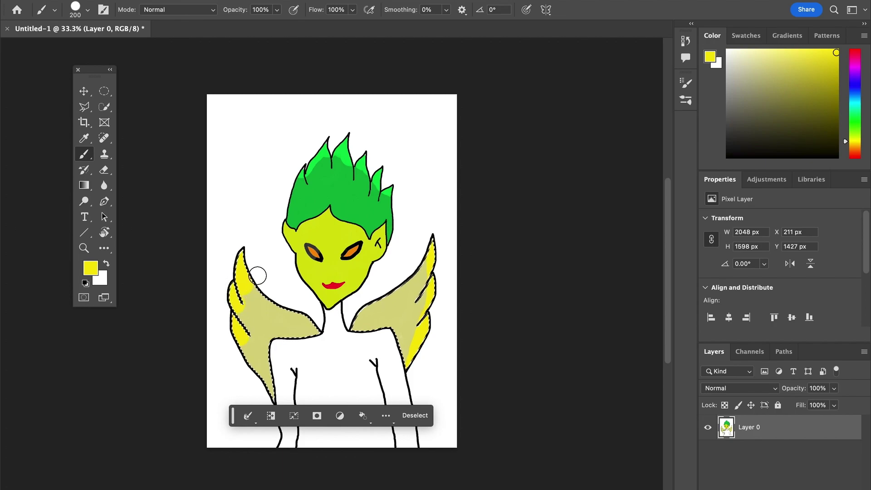
{"action": "key", "text": "super+d"}
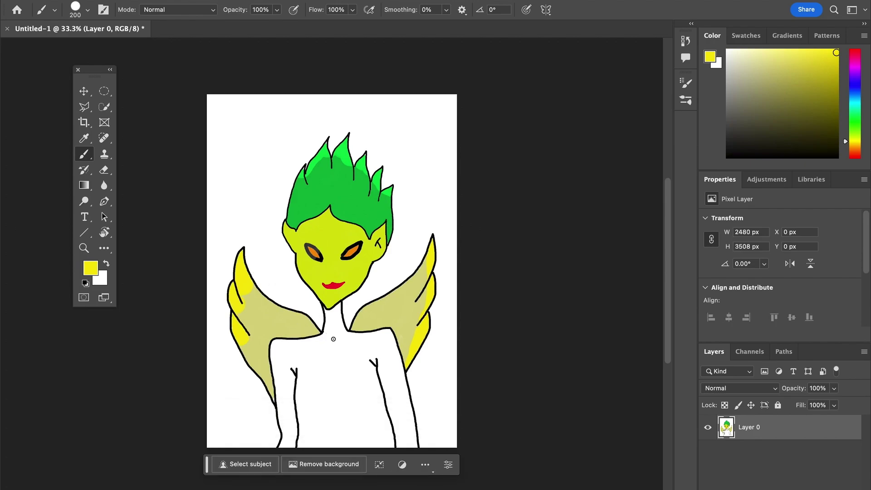
Step: Select the character's neck, torso and arms with the Quick Selection Tool
{"action": "key", "text": "w"}
{"action": "left_click", "coordinate": [340, 341]}
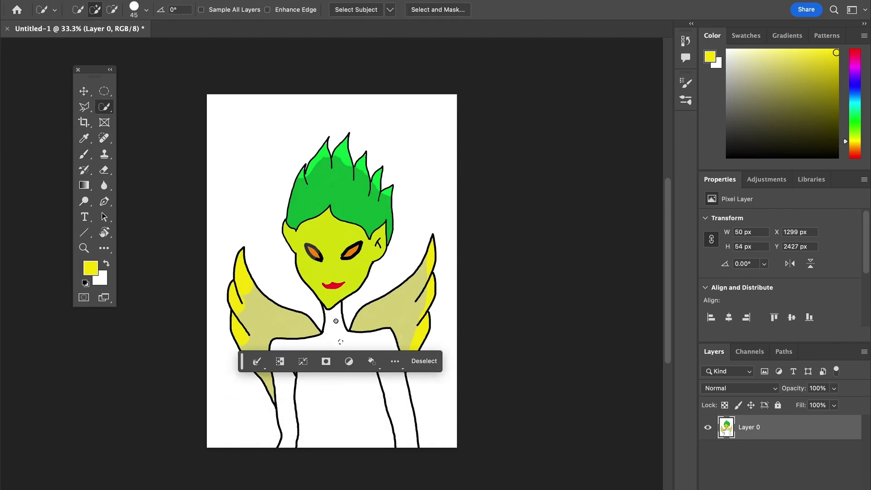
{"action": "left_click_drag", "start_coordinate": [338, 340], "coordinate": [349, 390]}
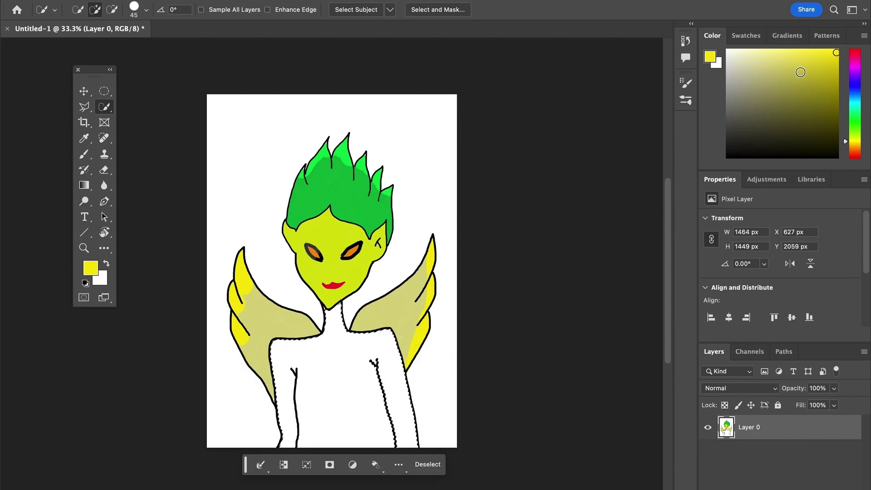
Step: Choose bright green, paint the whole selected body with the 200 px brush and deselect
{"action": "left_click", "coordinate": [855, 110]}
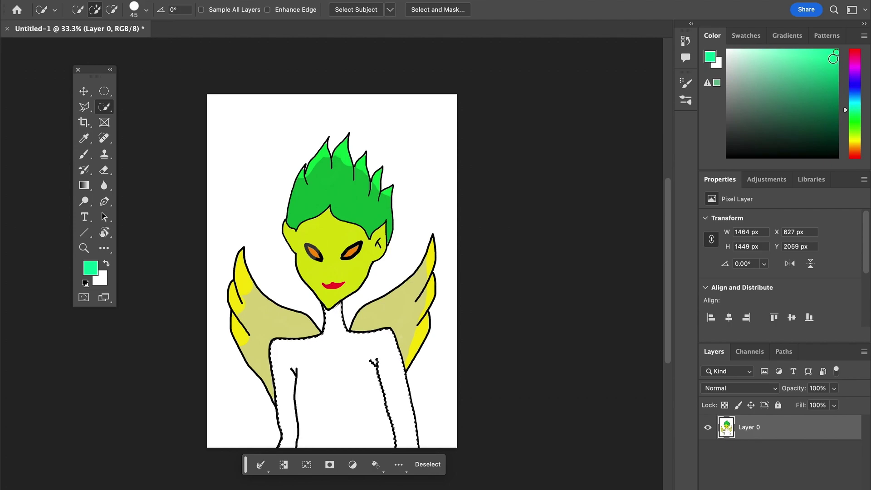
{"action": "left_click", "coordinate": [855, 120]}
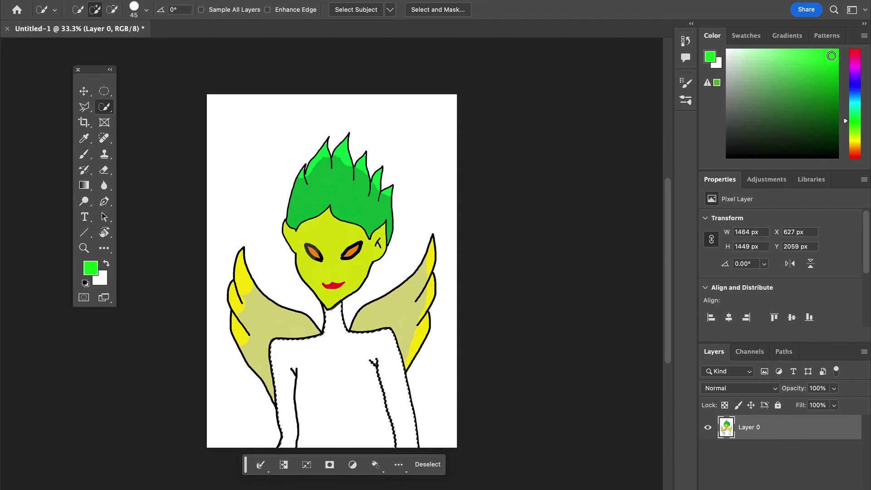
{"action": "key", "text": "b"}
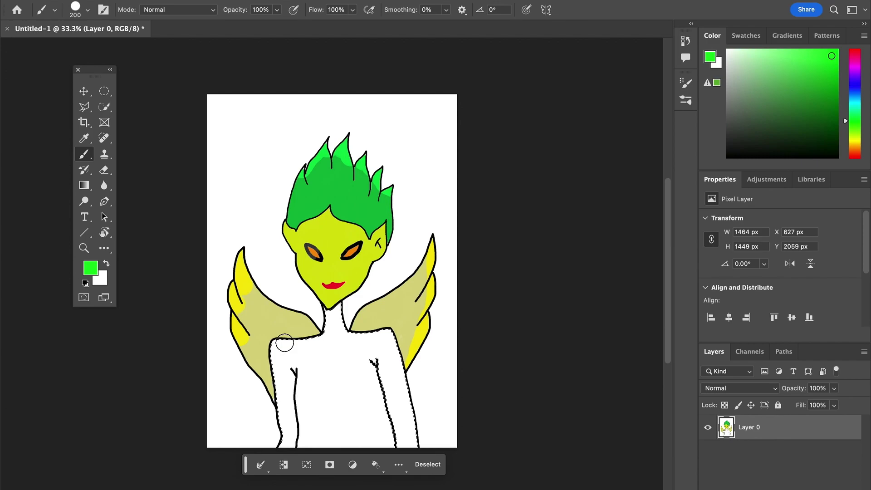
{"action": "mouse_move", "coordinate": [335, 311]}
{"action": "left_mouse_down"}
{"action": "mouse_move", "coordinate": [342, 335]}
{"action": "mouse_move", "coordinate": [371, 331]}
{"action": "mouse_move", "coordinate": [384, 343]}
{"action": "mouse_move", "coordinate": [416, 440]}
{"action": "mouse_move", "coordinate": [404, 442]}
{"action": "mouse_move", "coordinate": [398, 397]}
{"action": "mouse_move", "coordinate": [376, 356]}
{"action": "mouse_move", "coordinate": [401, 440]}
{"action": "mouse_move", "coordinate": [346, 337]}
{"action": "mouse_move", "coordinate": [334, 338]}
{"action": "mouse_move", "coordinate": [372, 350]}
{"action": "mouse_move", "coordinate": [252, 349]}
{"action": "mouse_move", "coordinate": [317, 350]}
{"action": "mouse_move", "coordinate": [267, 373]}
{"action": "mouse_move", "coordinate": [271, 380]}
{"action": "mouse_move", "coordinate": [346, 373]}
{"action": "mouse_move", "coordinate": [294, 384]}
{"action": "mouse_move", "coordinate": [355, 383]}
{"action": "mouse_move", "coordinate": [321, 397]}
{"action": "mouse_move", "coordinate": [282, 389]}
{"action": "mouse_move", "coordinate": [283, 445]}
{"action": "mouse_move", "coordinate": [297, 403]}
{"action": "mouse_move", "coordinate": [293, 442]}
{"action": "mouse_move", "coordinate": [307, 416]}
{"action": "mouse_move", "coordinate": [307, 450]}
{"action": "mouse_move", "coordinate": [318, 406]}
{"action": "mouse_move", "coordinate": [336, 440]}
{"action": "mouse_move", "coordinate": [359, 400]}
{"action": "mouse_move", "coordinate": [365, 429]}
{"action": "mouse_move", "coordinate": [395, 439]}
{"action": "mouse_move", "coordinate": [311, 439]}
{"action": "mouse_move", "coordinate": [383, 439]}
{"action": "left_mouse_up"}
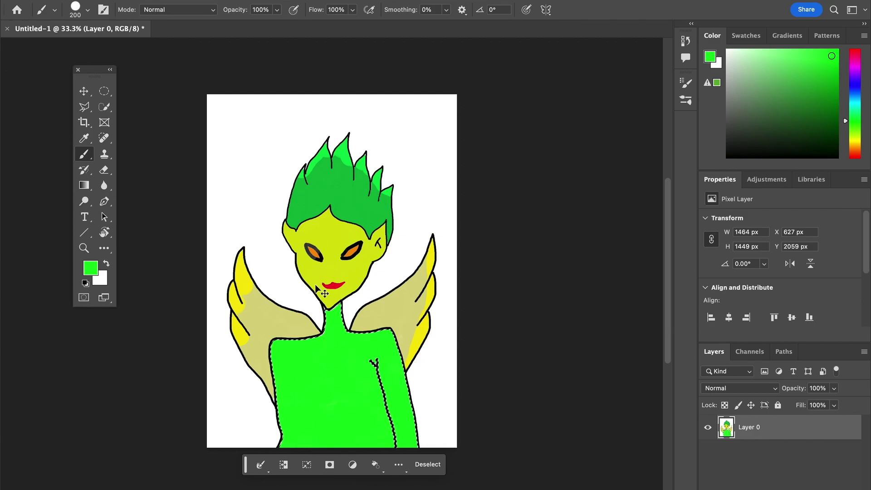
{"action": "key", "text": "super+d"}
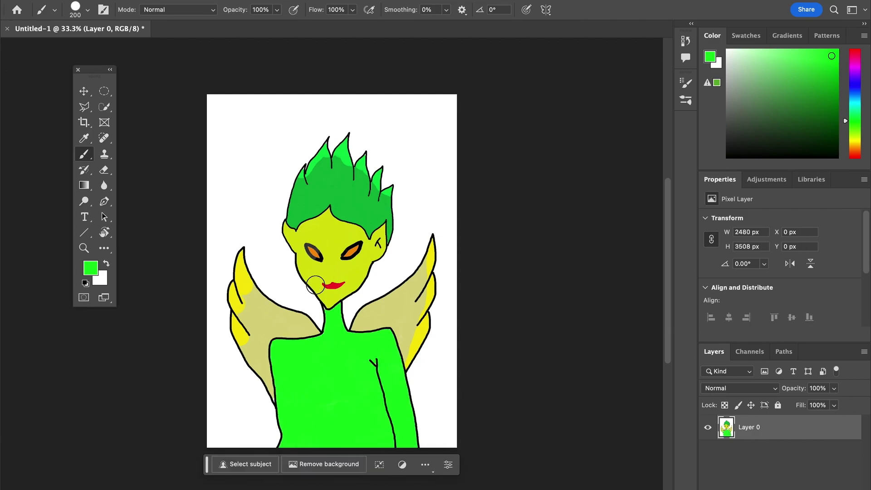
Step: Reset the foreground colour to black and redraw the painted-over inner line of the arm on the left with a 20 px brush
{"action": "left_click", "coordinate": [85, 284]}
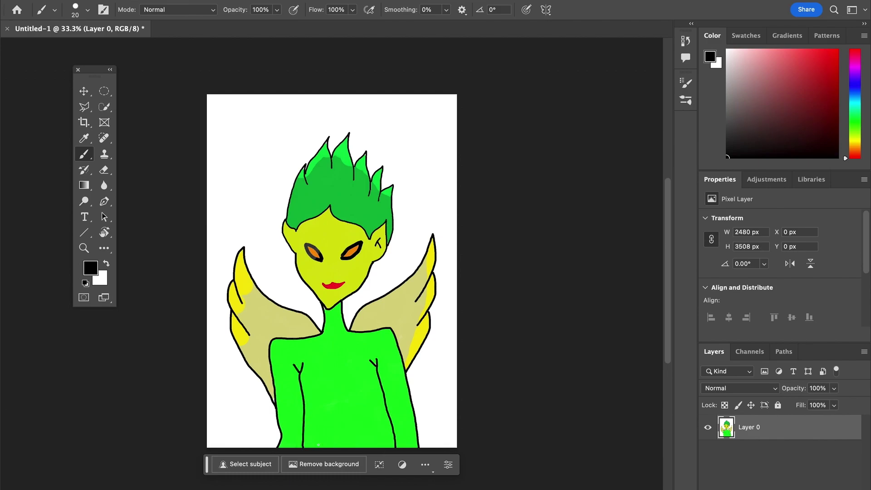
{"action": "left_click", "coordinate": [84, 91]}
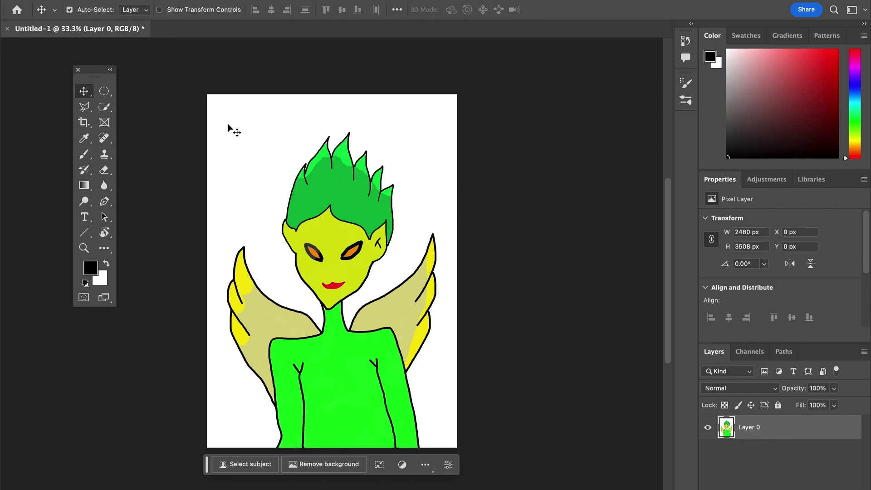
Step: Select the entire white background around the character with the Quick Selection Tool, including the areas beside both wings
{"action": "key", "text": "w"}
{"action": "left_click", "coordinate": [236, 126]}
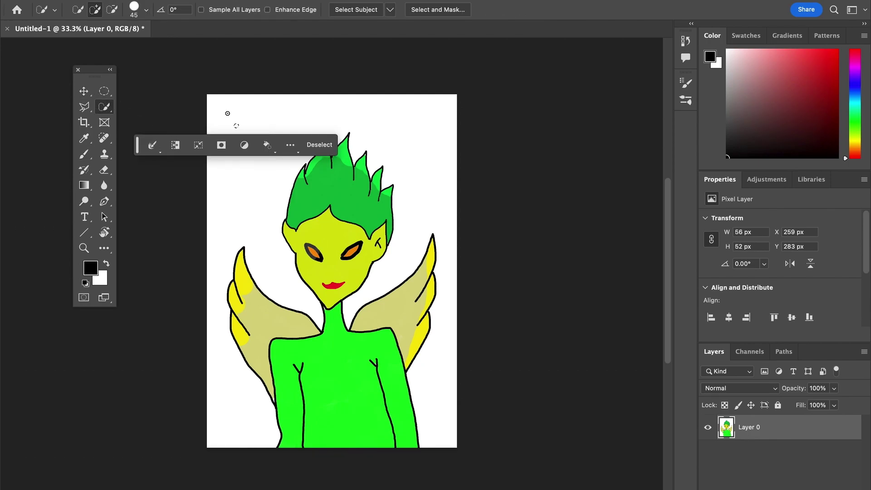
{"action": "mouse_move", "coordinate": [280, 118]}
{"action": "left_mouse_down"}
{"action": "mouse_move", "coordinate": [154, 117]}
{"action": "mouse_move", "coordinate": [375, 122]}
{"action": "mouse_move", "coordinate": [409, 151]}
{"action": "mouse_move", "coordinate": [405, 196]}
{"action": "left_mouse_up"}
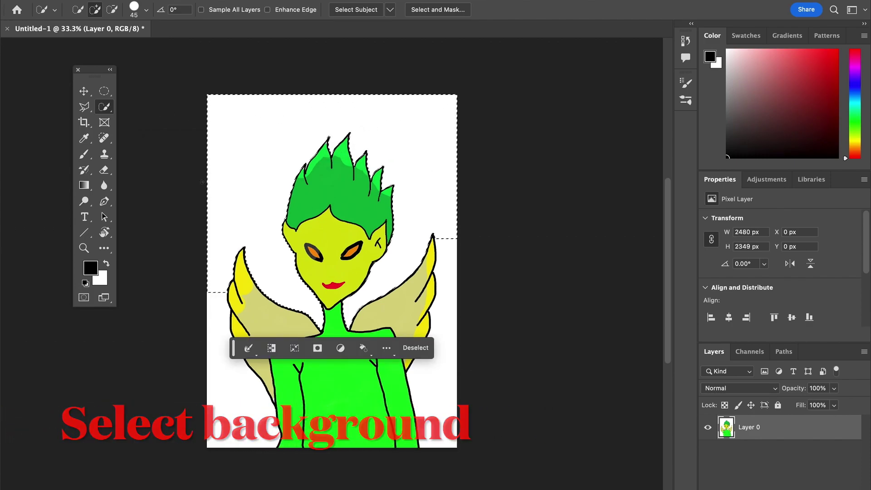
{"action": "left_click", "coordinate": [222, 321]}
{"action": "left_click", "coordinate": [224, 387]}
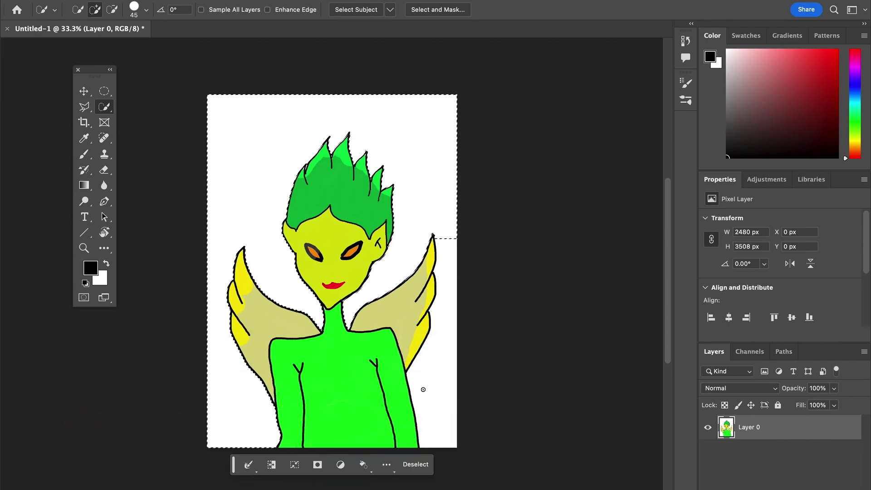
{"action": "left_click", "coordinate": [446, 390]}
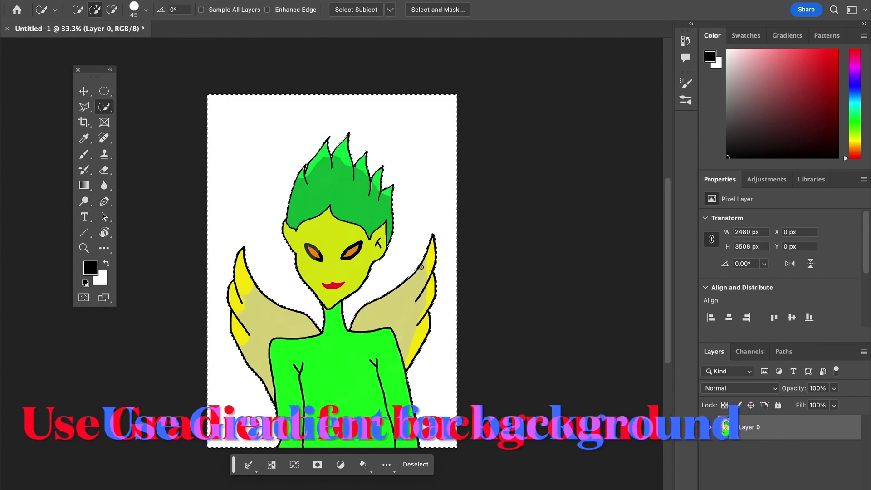
Step: Fill the selected background with a pink linear gradient running diagonally from the upper-left corner of the canvas to the character's shoulder on the right
{"action": "key", "text": "g"}
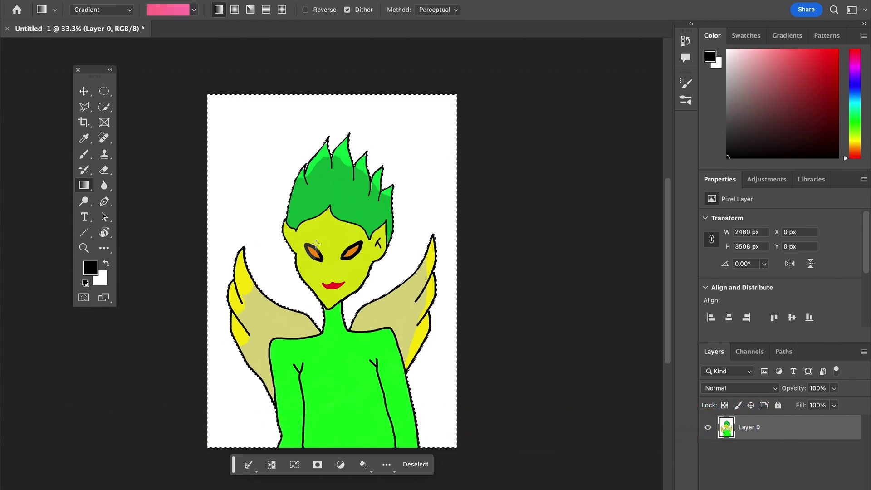
{"action": "left_click_drag", "start_coordinate": [213, 100], "coordinate": [385, 337]}
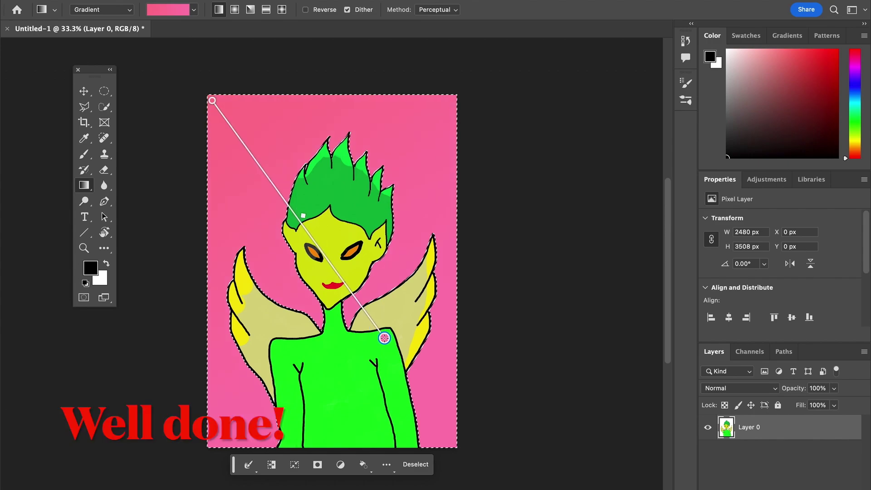
{"action": "left_click", "coordinate": [83, 91]}
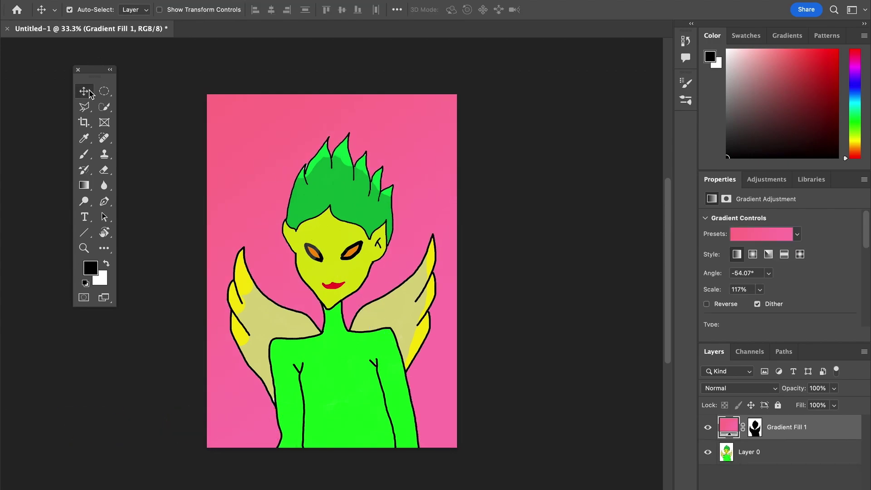